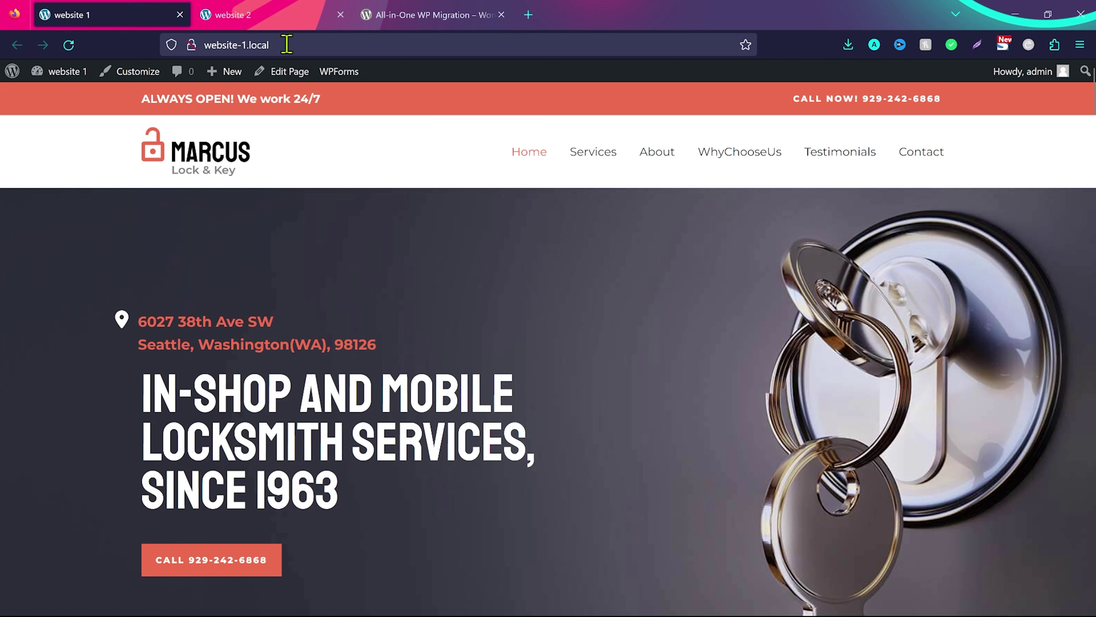
Compare website 1's address and front page with website 2's site
{"action": "left_click_drag", "start_coordinate": [248, 46], "coordinate": [203, 46]}
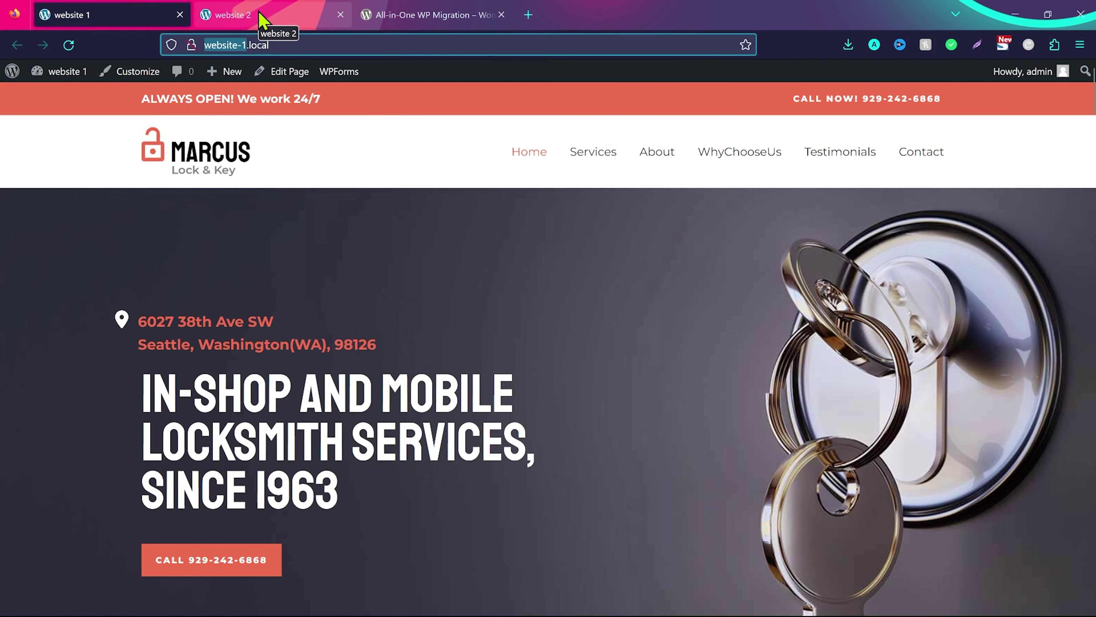
{"action": "left_click", "coordinate": [262, 20]}
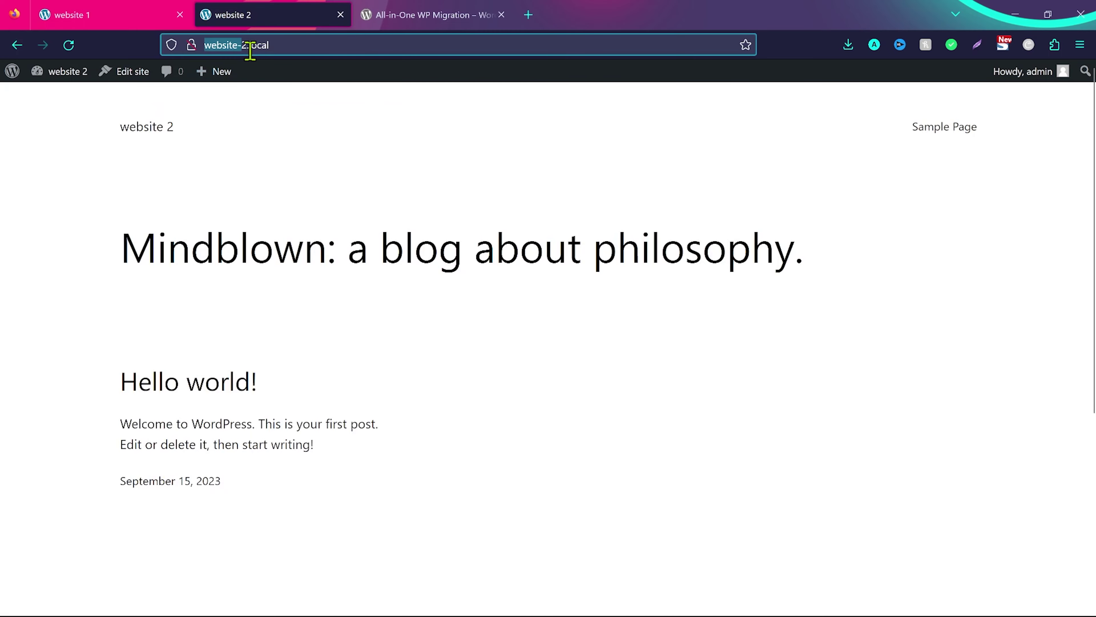
{"action": "key", "text": "ctrl+Page_Up"}
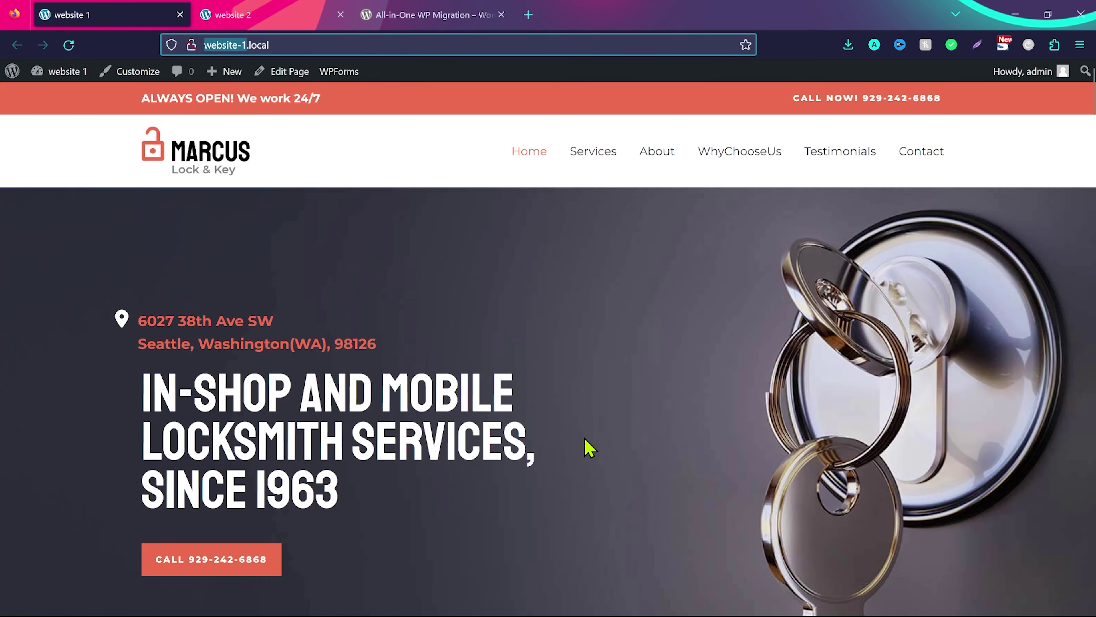
{"action": "scroll", "coordinate": [587, 445], "scroll_direction": "down", "scroll_amount": 10}
{"action": "scroll", "coordinate": [587, 445], "scroll_direction": "down", "scroll_amount": 20}
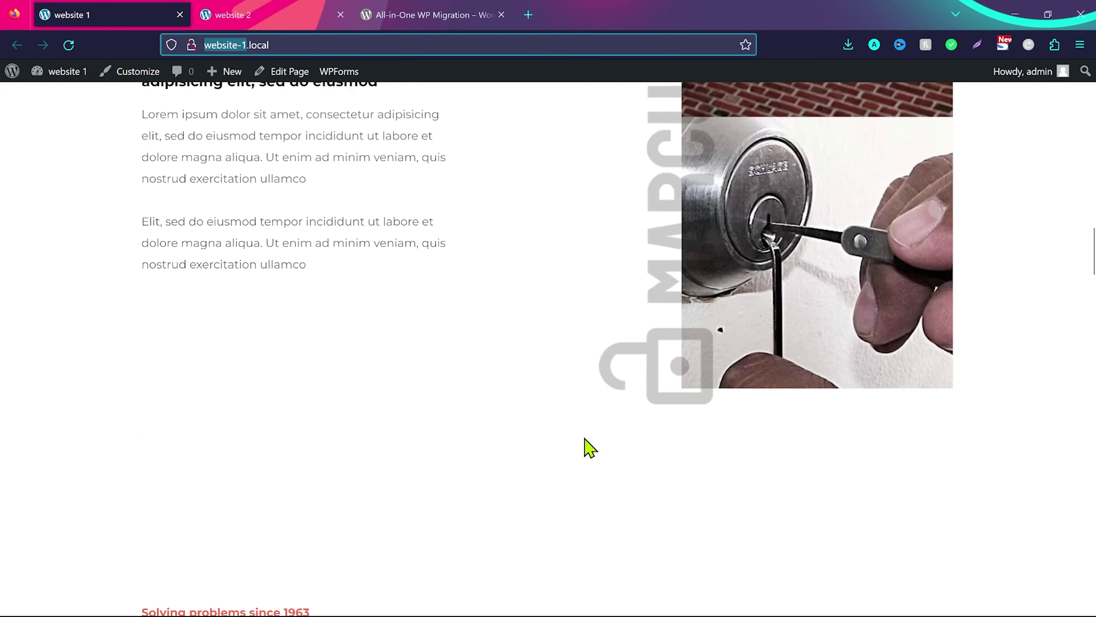
{"action": "scroll", "coordinate": [587, 445], "scroll_direction": "up", "scroll_amount": 20}
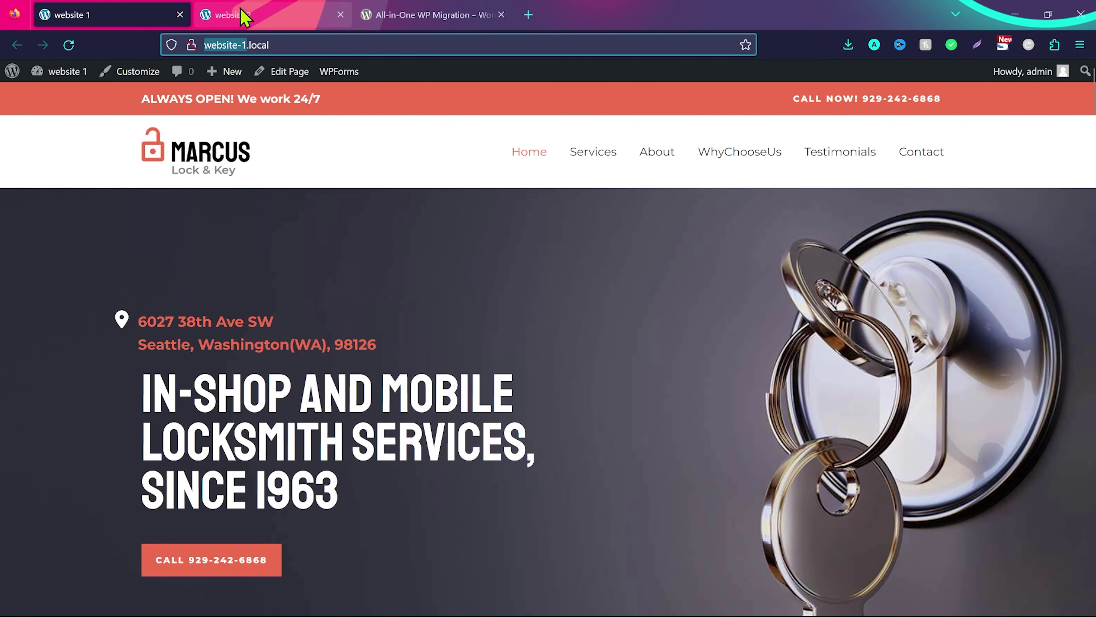
Compare website 2's blog headings, post body and date against website 1
{"action": "left_click", "coordinate": [244, 18]}
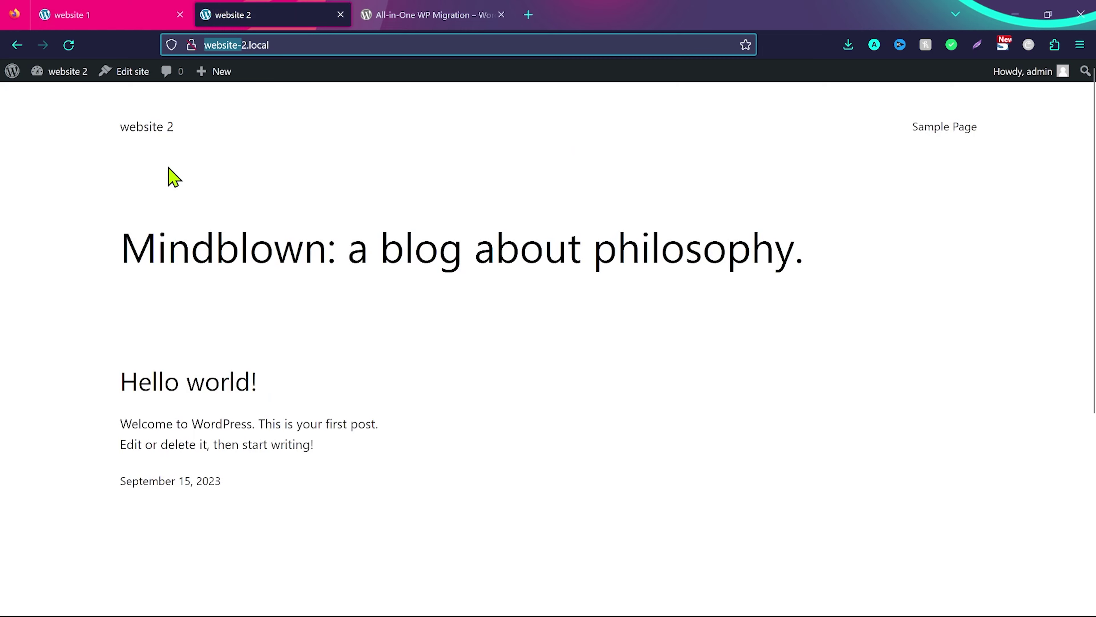
{"action": "left_click_drag", "start_coordinate": [94, 114], "coordinate": [428, 364]}
{"action": "left_click_drag", "start_coordinate": [486, 412], "coordinate": [516, 522]}
{"action": "left_click", "coordinate": [516, 521]}
{"action": "key", "text": "ctrl+Page_Up"}
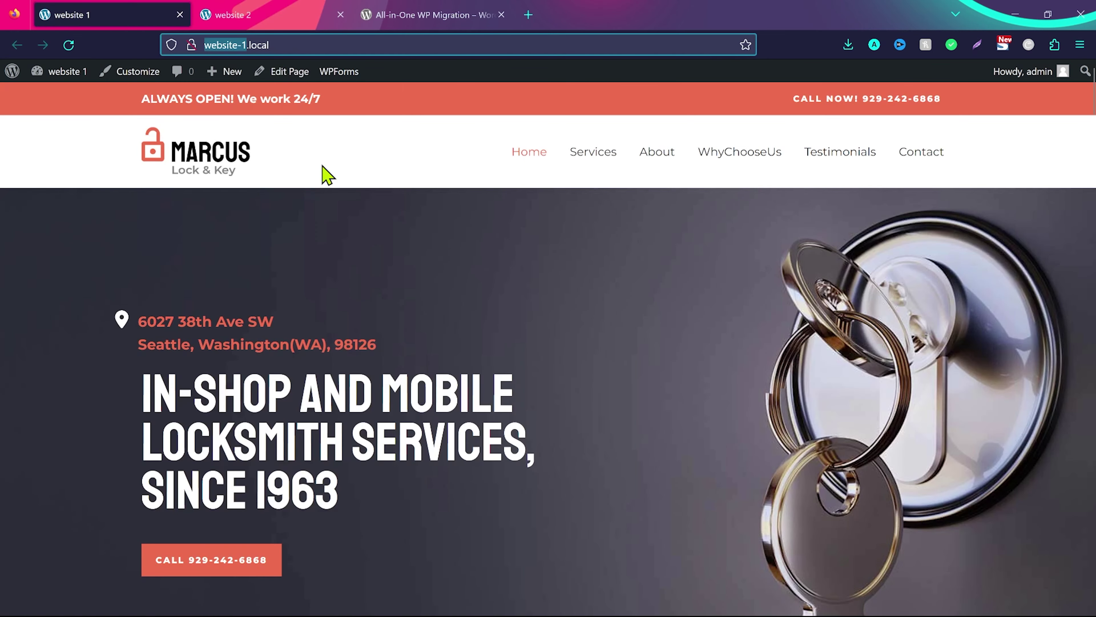
{"action": "left_click", "coordinate": [242, 14]}
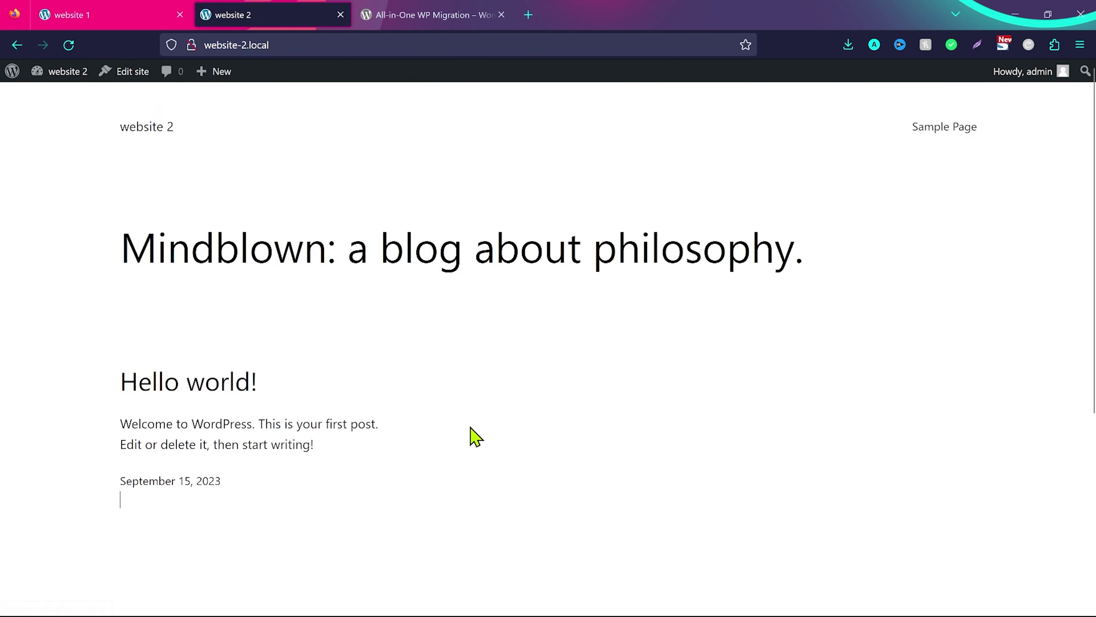
{"action": "key", "text": "ctrl+shift+Tab"}
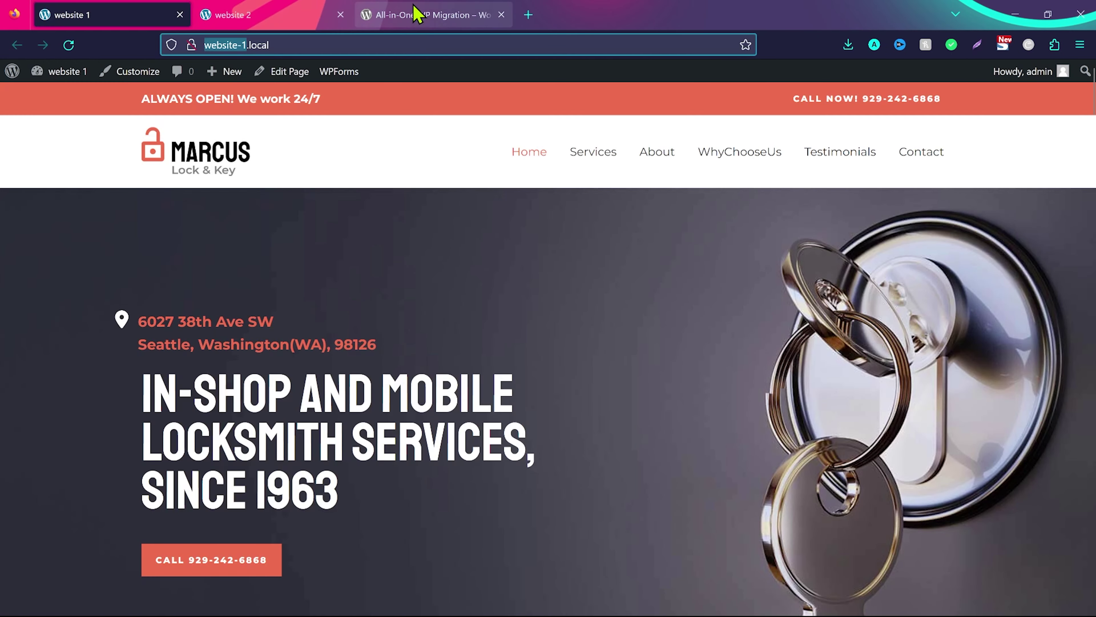
Read the All-in-One WP Migration plugin page's description, details and ratings
{"action": "left_click", "coordinate": [415, 15]}
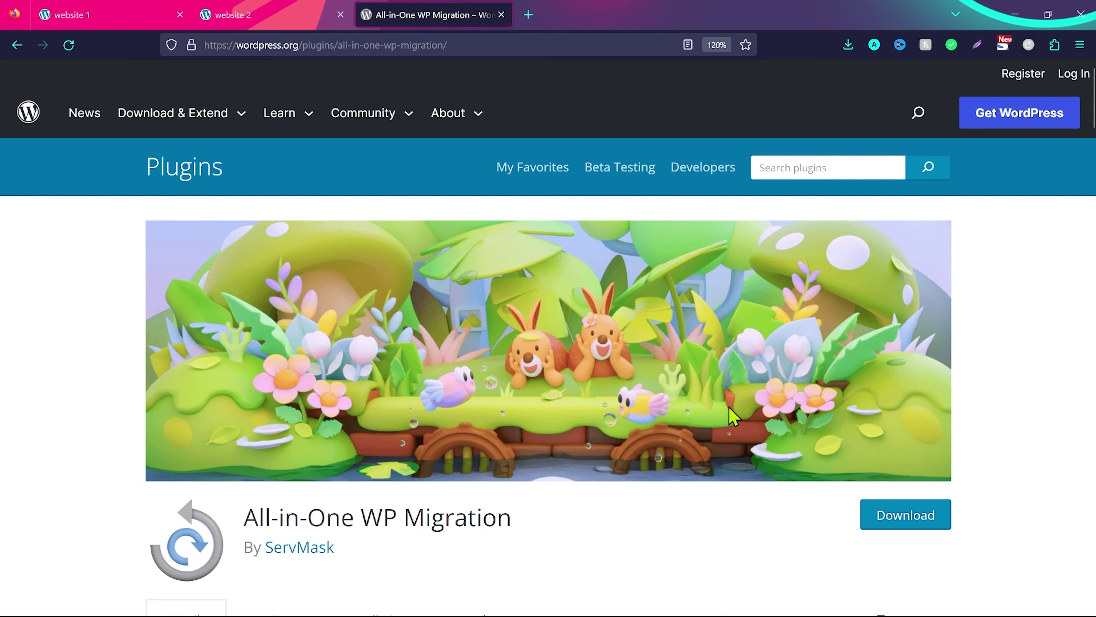
{"action": "scroll", "coordinate": [734, 416], "scroll_direction": "down", "scroll_amount": 3}
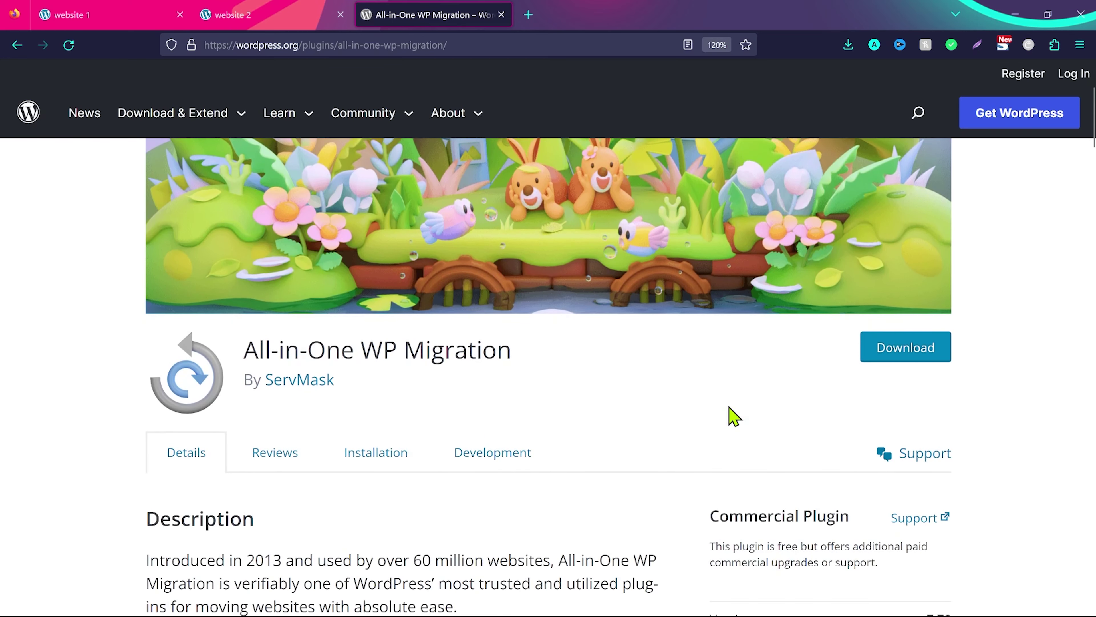
{"action": "scroll", "coordinate": [734, 416], "scroll_direction": "down", "scroll_amount": 5}
{"action": "scroll", "coordinate": [734, 415], "scroll_direction": "down", "scroll_amount": 1}
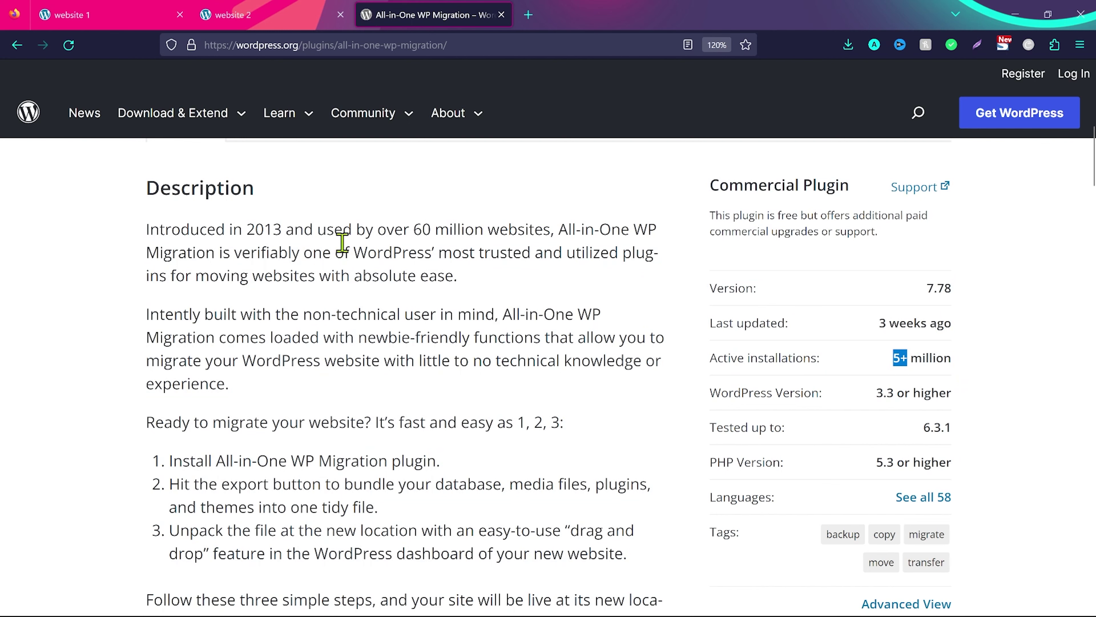
{"action": "left_click_drag", "start_coordinate": [415, 226], "coordinate": [549, 221]}
{"action": "scroll", "coordinate": [595, 416], "scroll_direction": "down", "scroll_amount": 10}
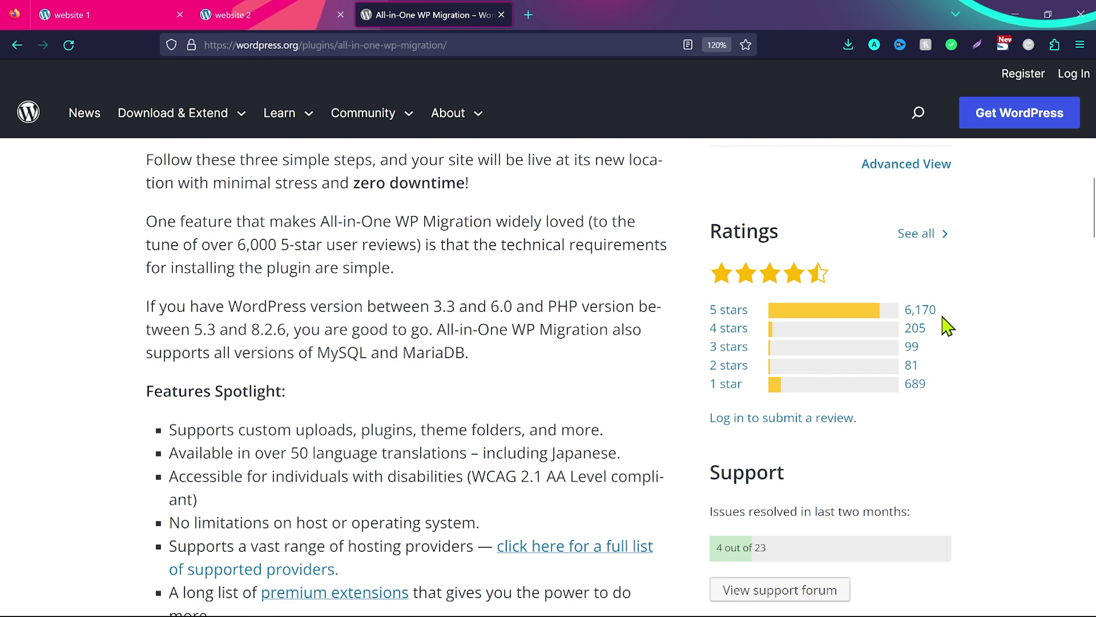
{"action": "scroll", "coordinate": [222, 216], "scroll_direction": "up", "scroll_amount": 1}
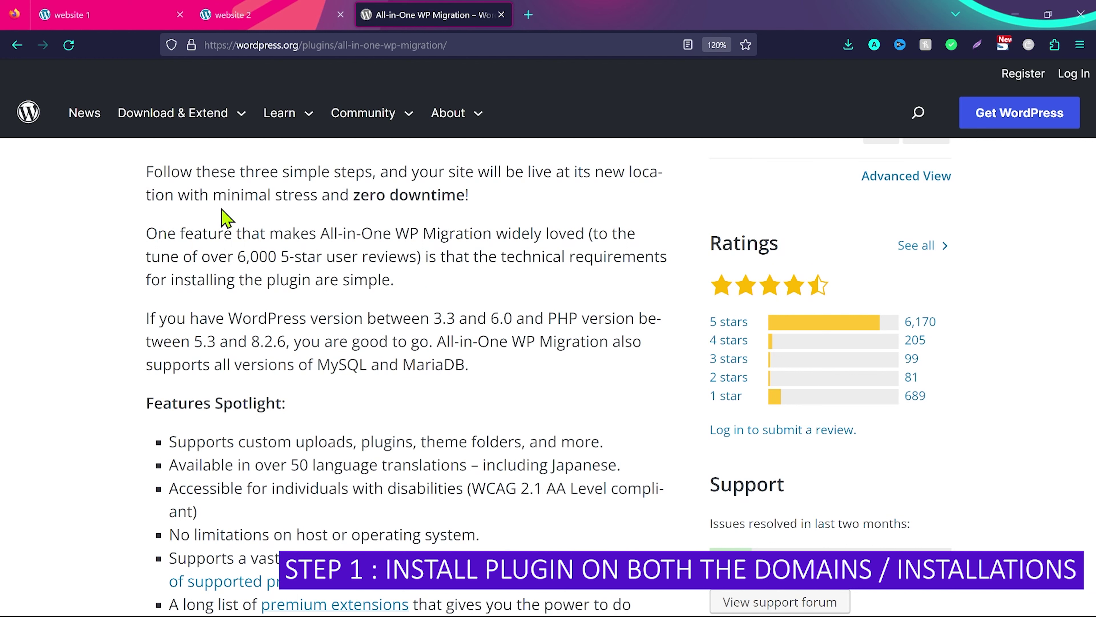
Open the admin dashboards of both website 1 and website 2
{"action": "left_click", "coordinate": [87, 11]}
{"action": "mouse_move", "coordinate": [69, 73]}
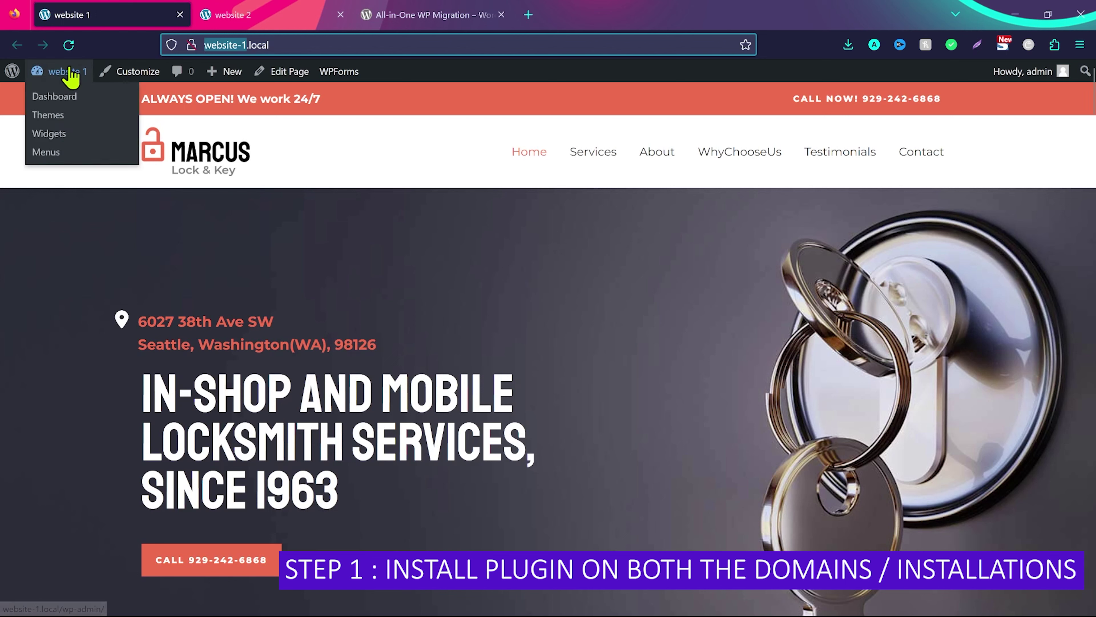
{"action": "left_click", "coordinate": [67, 98]}
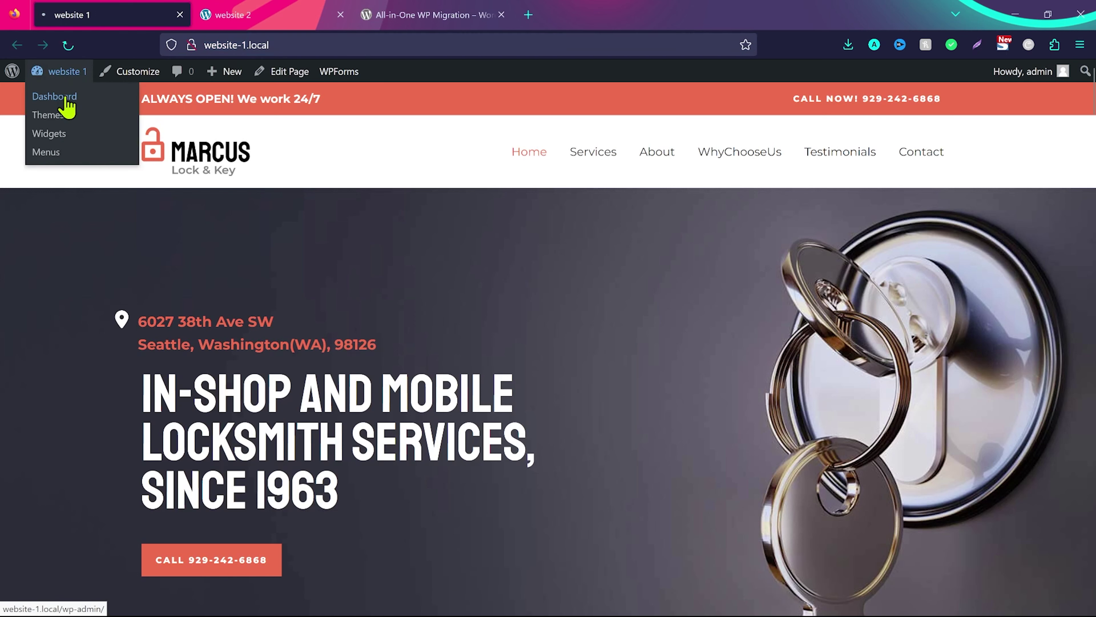
{"action": "left_click", "coordinate": [231, 8]}
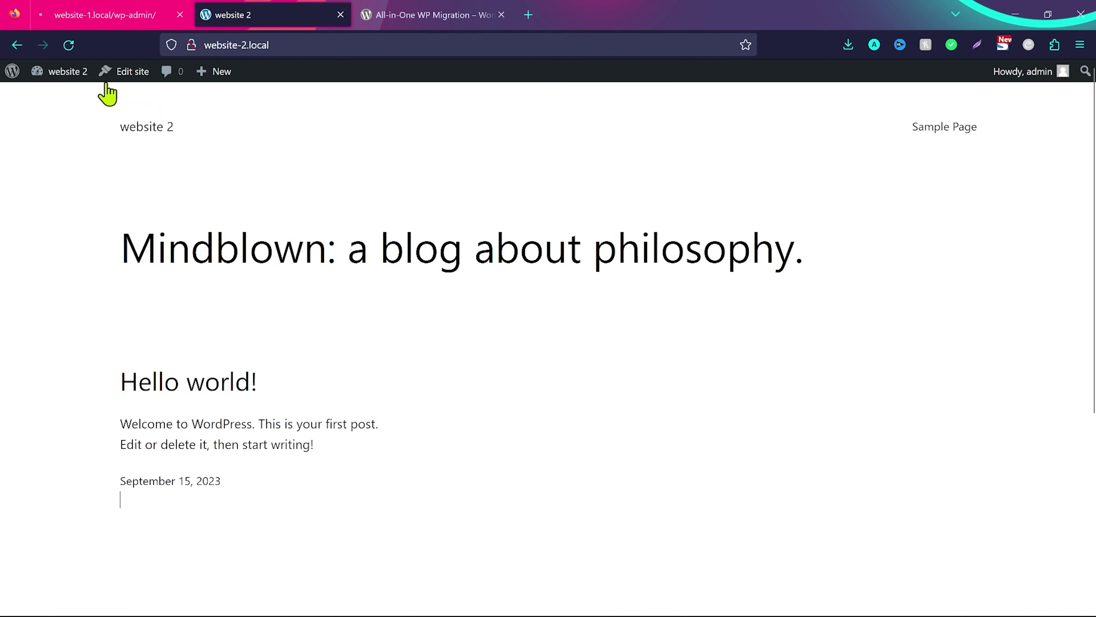
{"action": "mouse_move", "coordinate": [73, 78]}
{"action": "left_click", "coordinate": [69, 97]}
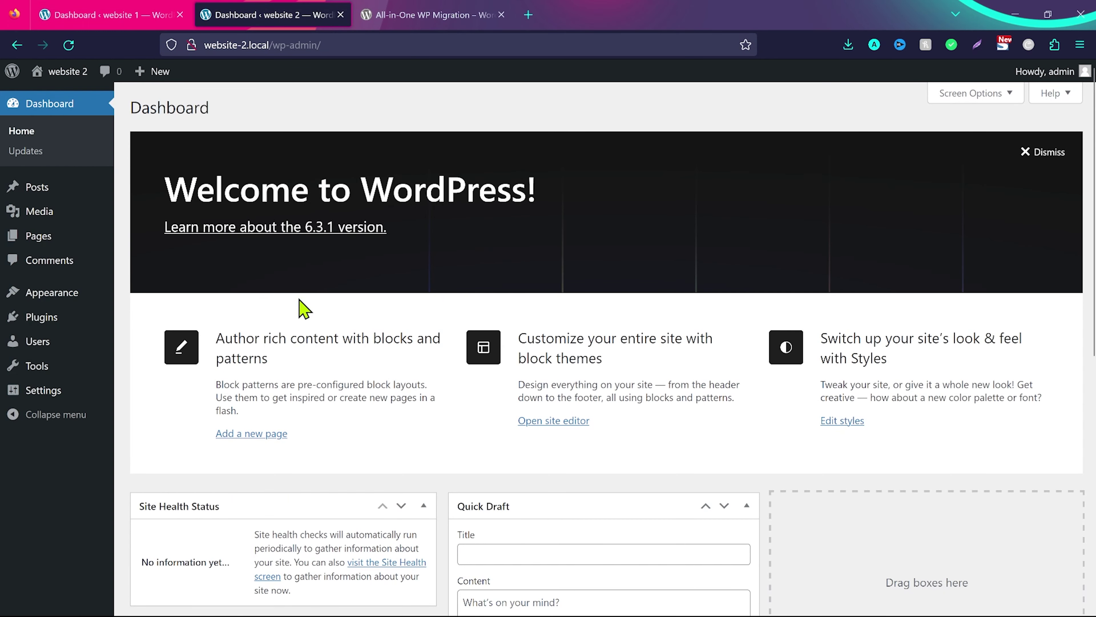
{"action": "key", "text": "ctrl+Page_Up"}
Search plugins for 'all in one', then install and activate All-in-One WP Migration on website 1
{"action": "mouse_move", "coordinate": [61, 390]}
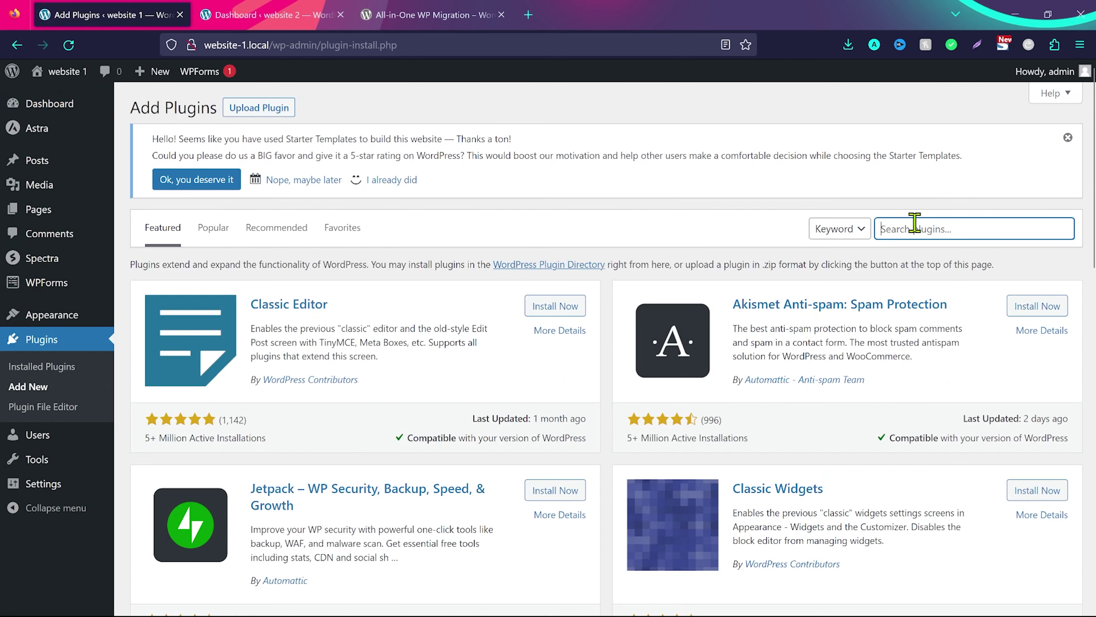
{"action": "left_click", "coordinate": [913, 228]}
{"action": "type", "text": "al"}
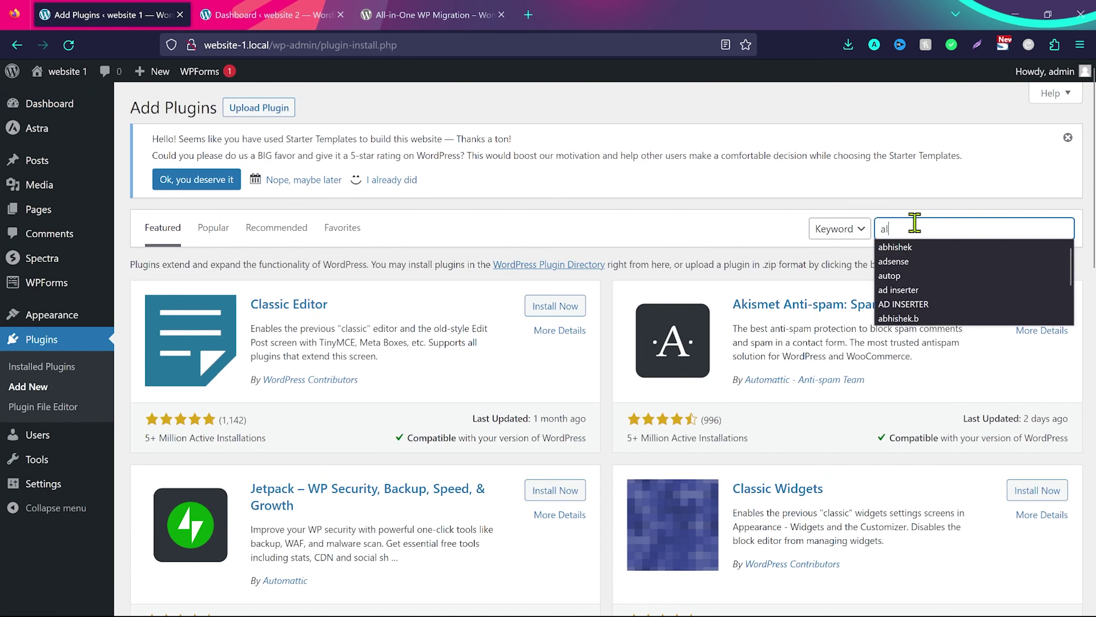
{"action": "type", "text": "l in one"}
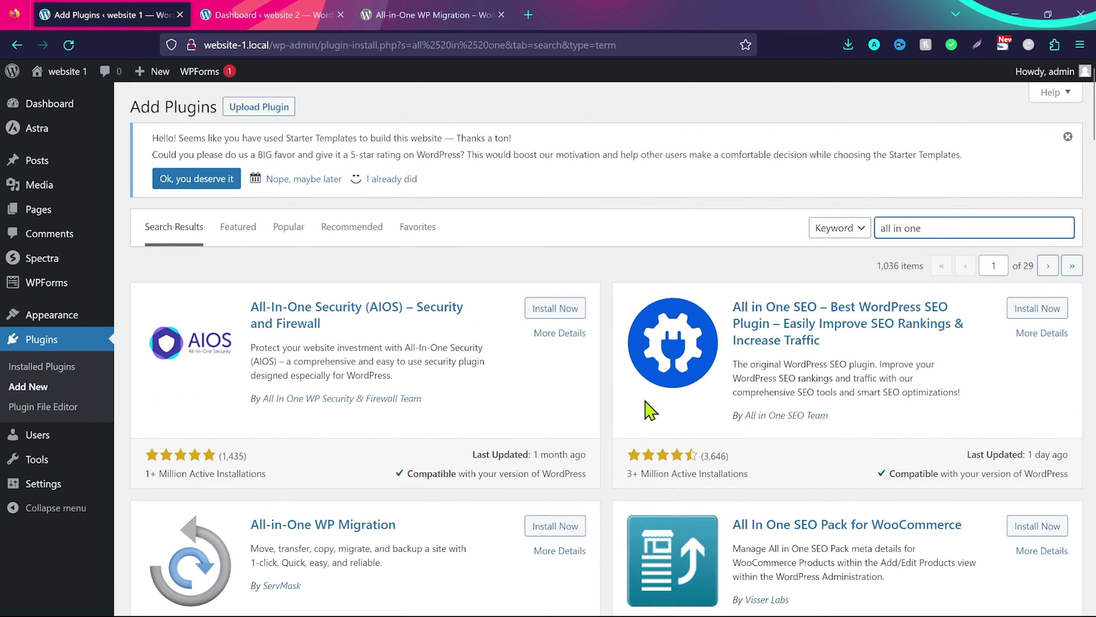
{"action": "scroll", "coordinate": [645, 409], "scroll_direction": "down", "scroll_amount": 5}
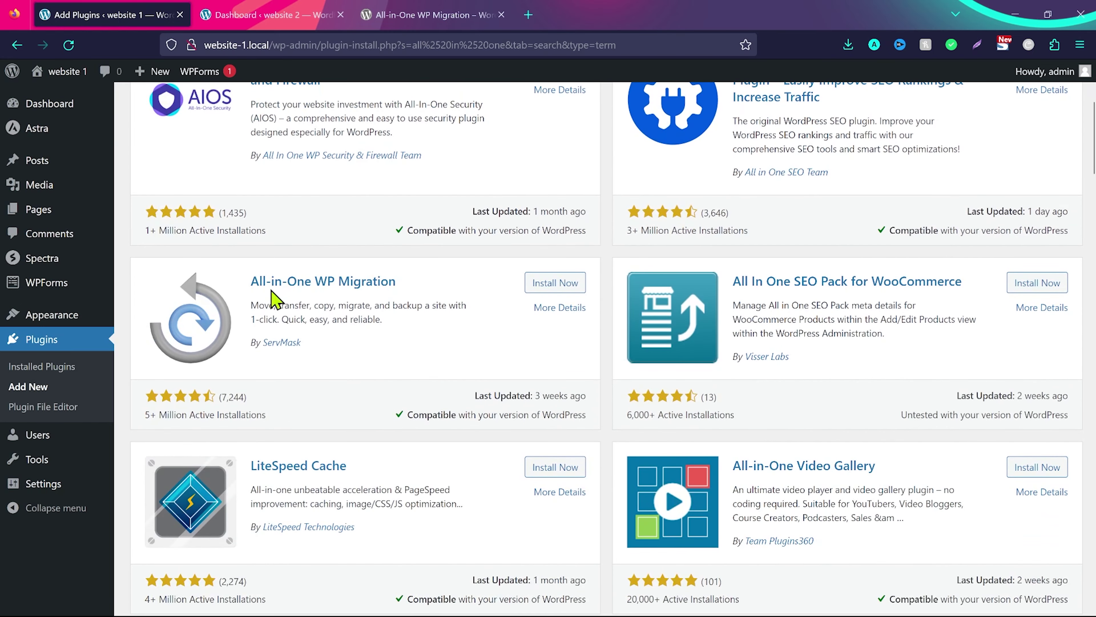
{"action": "left_click", "coordinate": [555, 286]}
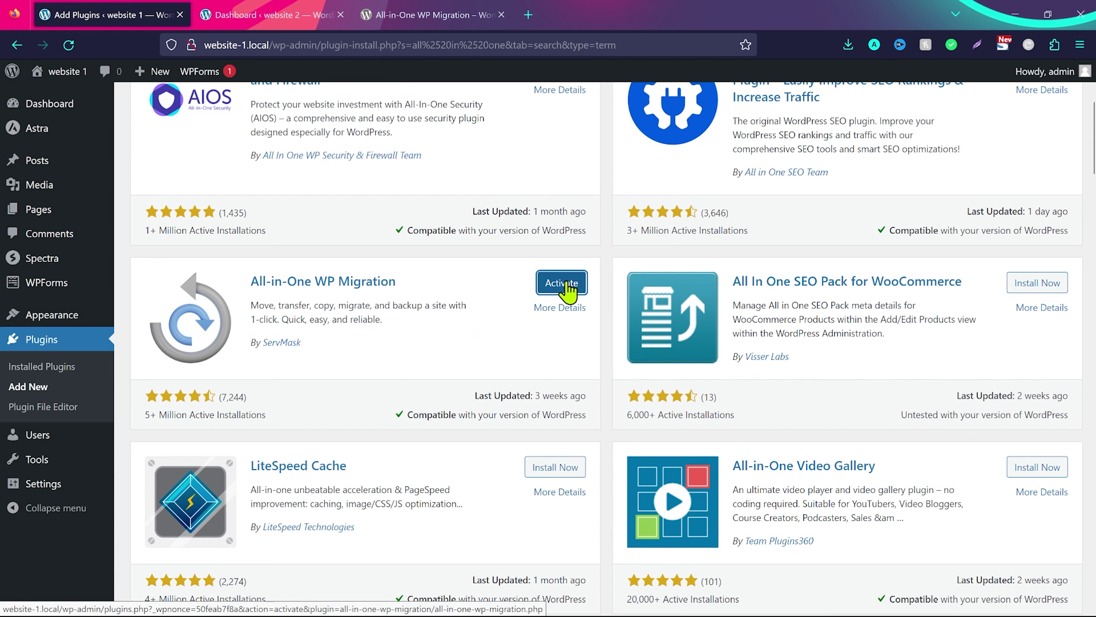
{"action": "left_click", "coordinate": [266, 18]}
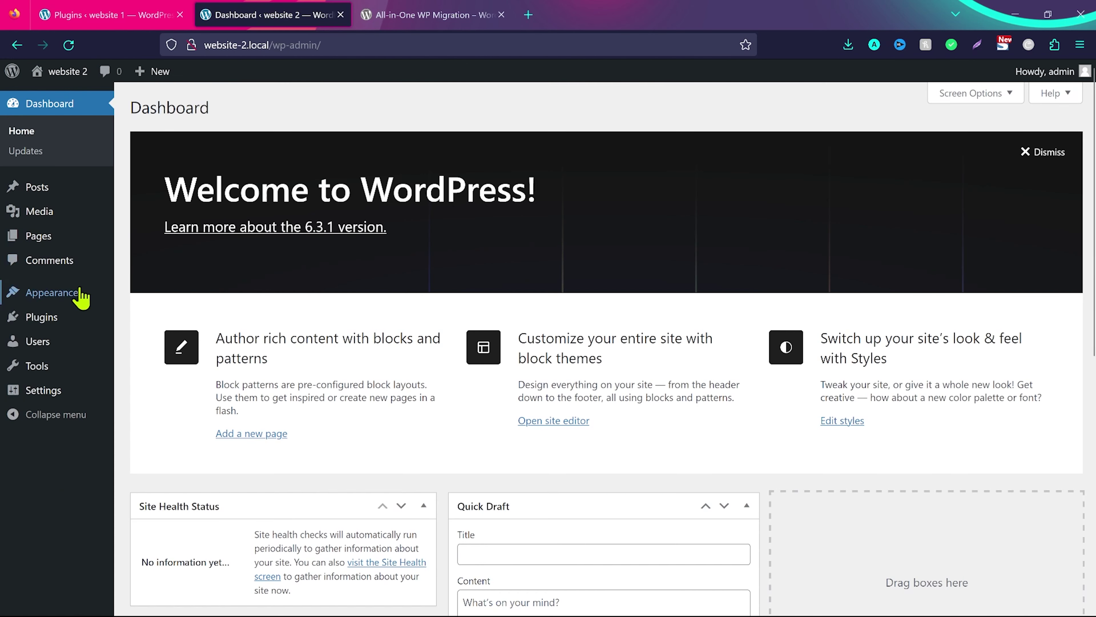
Search 'all in one' on website 2 and install and activate All-in-One WP Migration
{"action": "mouse_move", "coordinate": [78, 318]}
{"action": "left_click", "coordinate": [152, 343]}
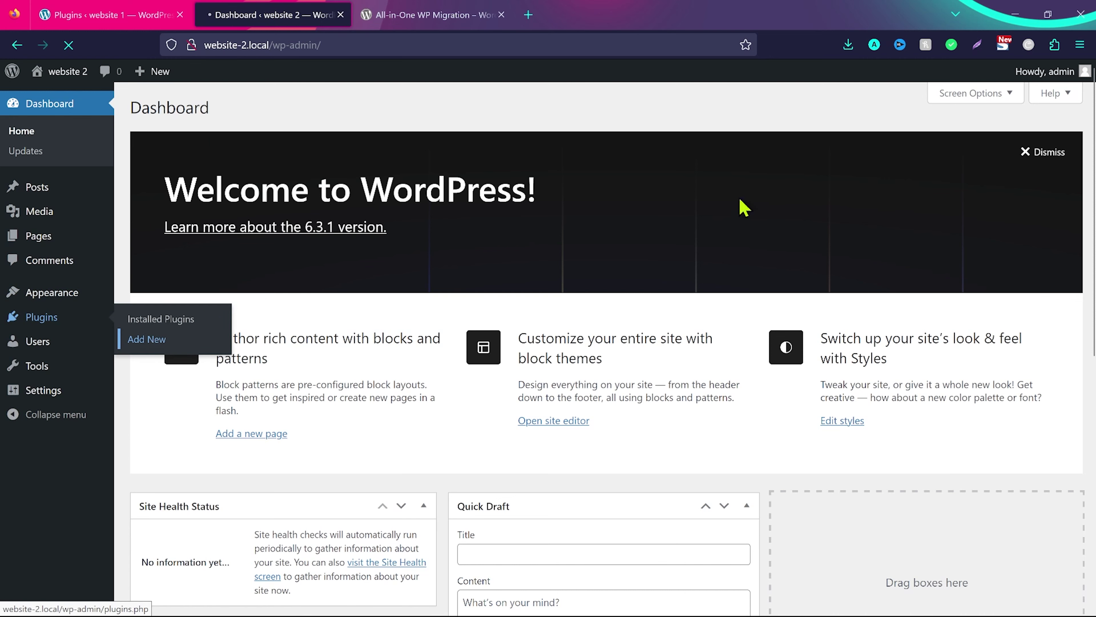
{"action": "type", "text": "all"}
{"action": "key", "text": "Down"}
{"action": "key", "text": "Return"}
{"action": "left_click", "coordinate": [561, 352]}
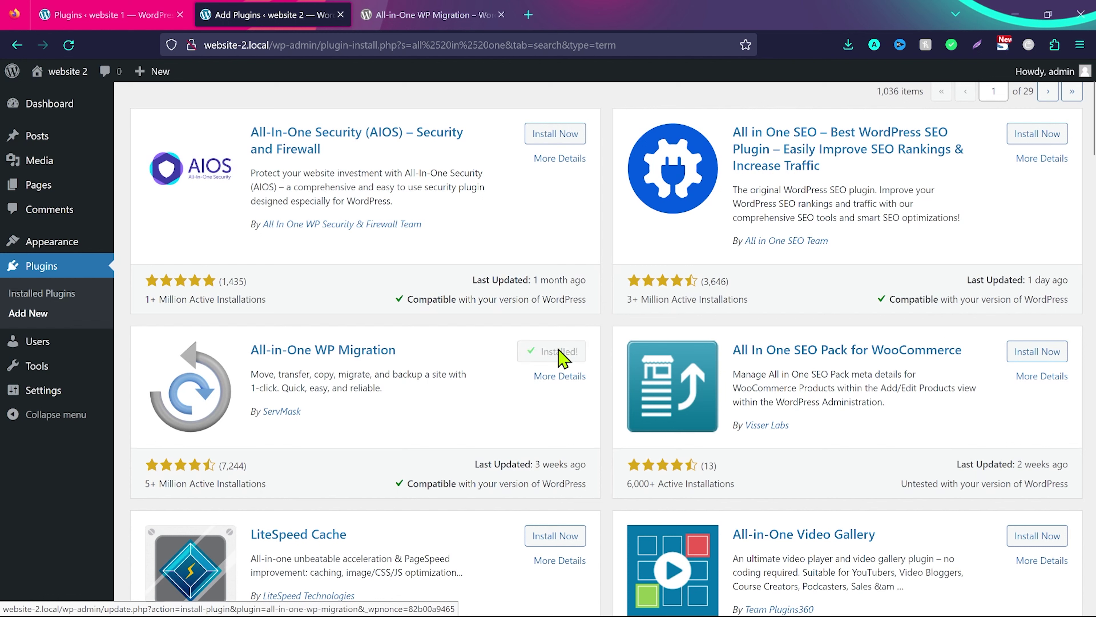
{"action": "left_click", "coordinate": [566, 357]}
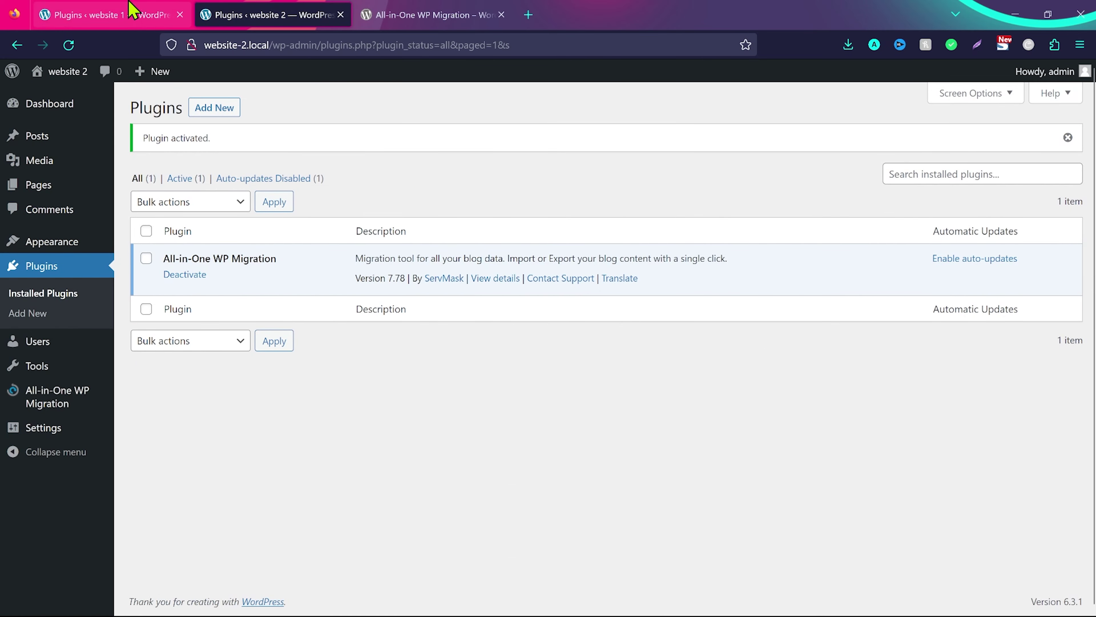
Check both sites' plugin lists to confirm the migration plugin is active
{"action": "left_click", "coordinate": [131, 10]}
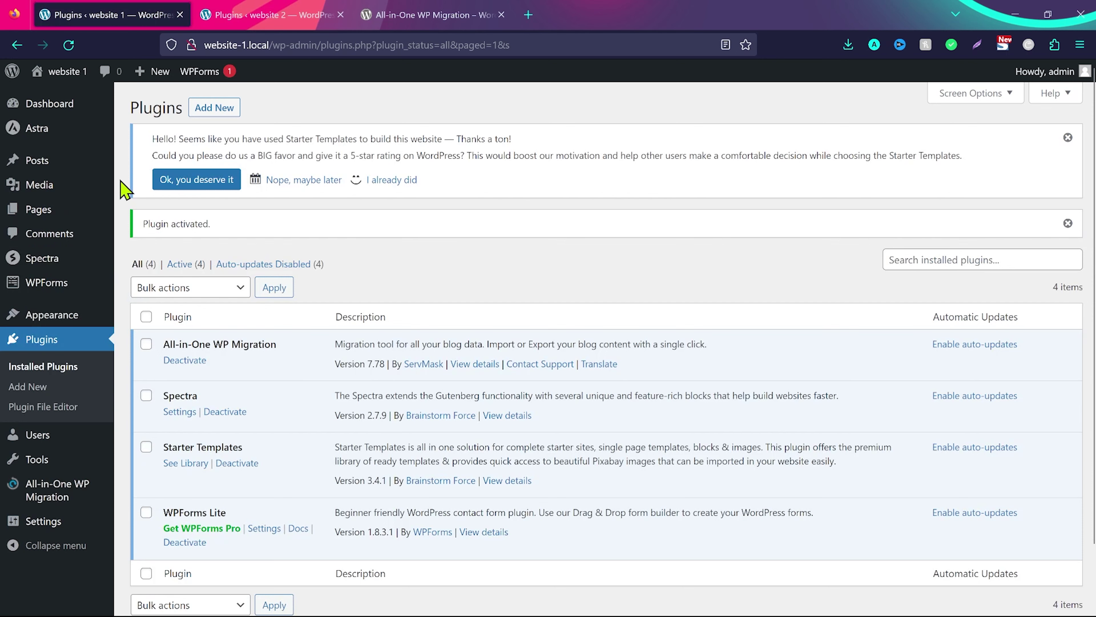
{"action": "left_click", "coordinate": [272, 15]}
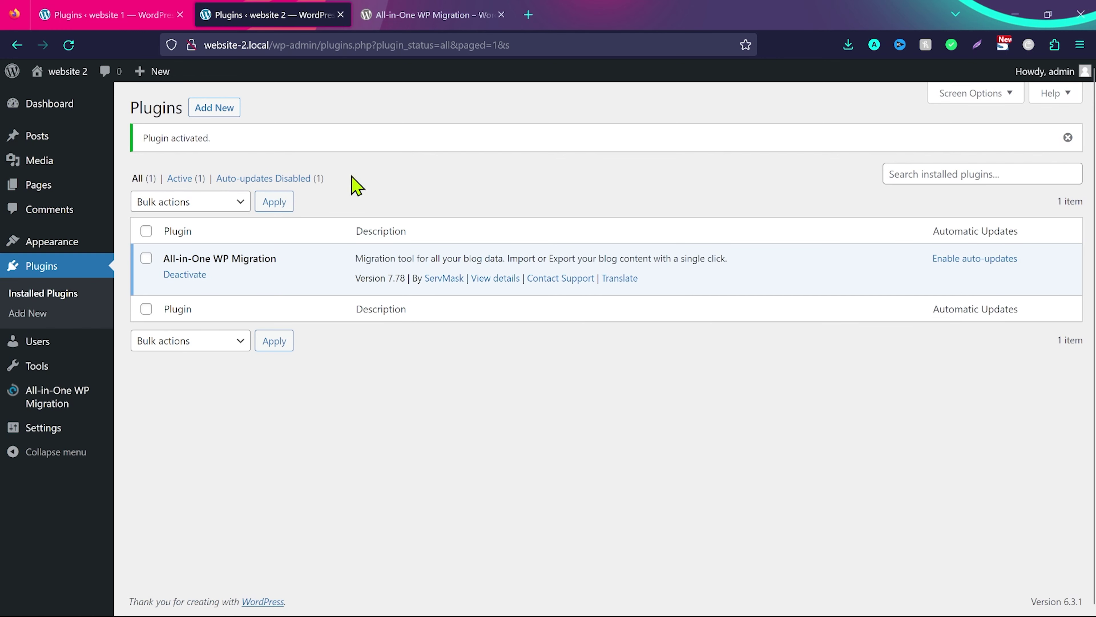
{"action": "left_click", "coordinate": [119, 9]}
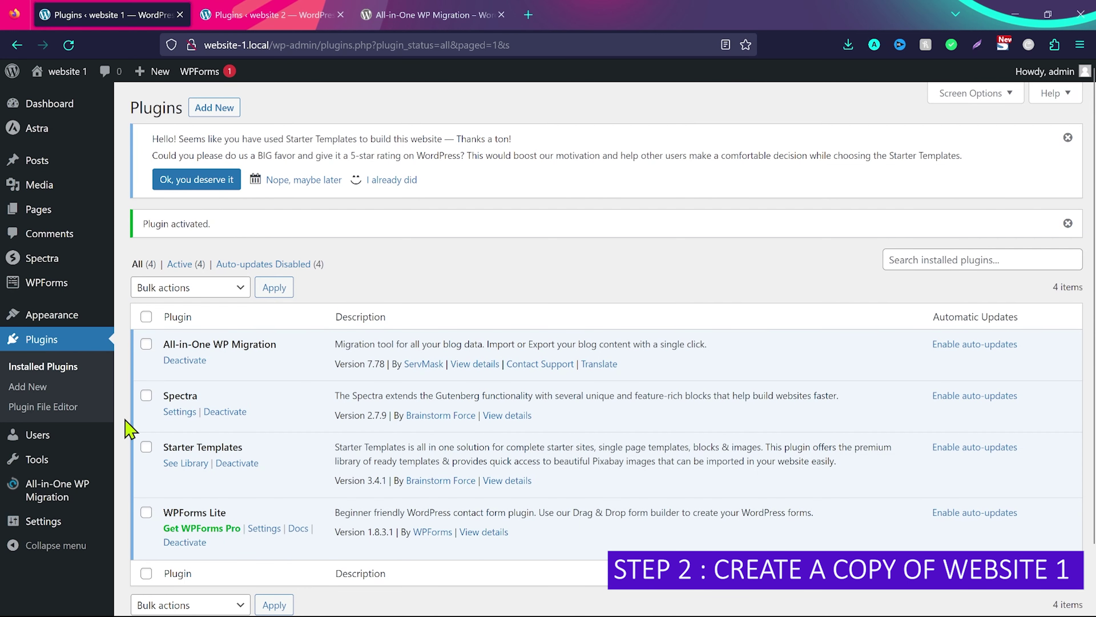
Open website 1's Export Site page and expand the EXPORT TO destinations, File through S3 Client
{"action": "mouse_move", "coordinate": [67, 498]}
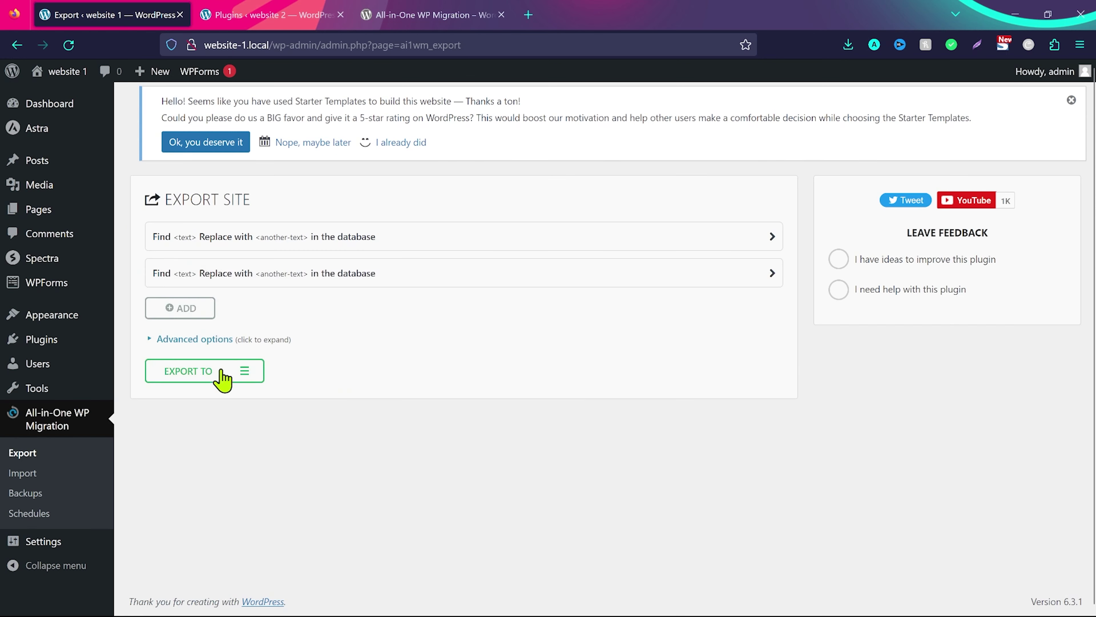
{"action": "left_click", "coordinate": [232, 370]}
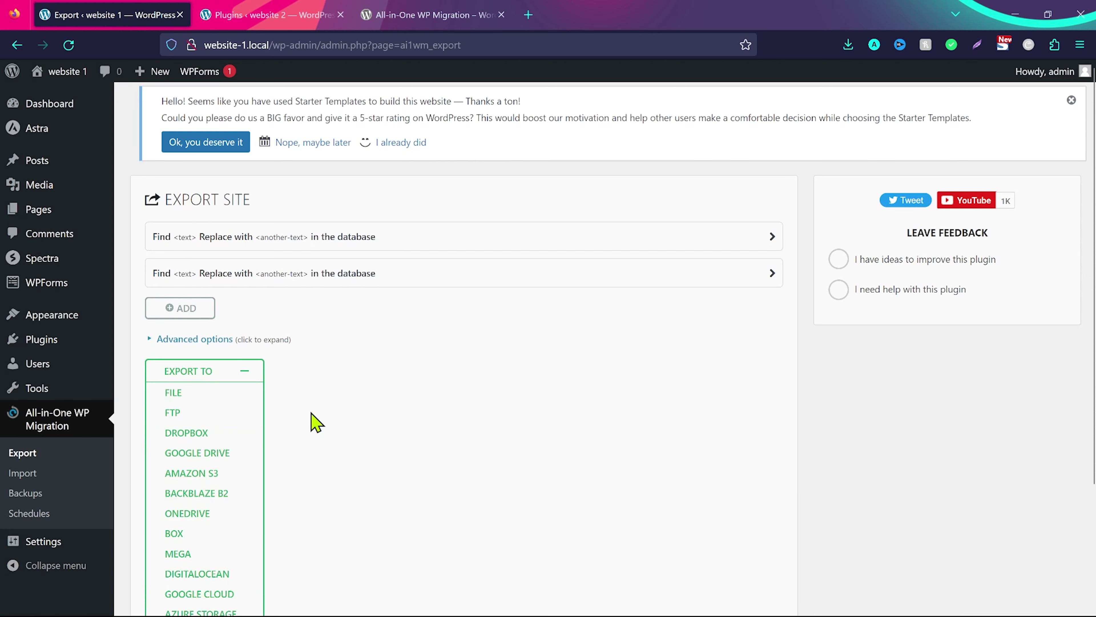
{"action": "scroll", "coordinate": [347, 469], "scroll_direction": "down", "scroll_amount": 3}
{"action": "scroll", "coordinate": [347, 469], "scroll_direction": "down", "scroll_amount": 2}
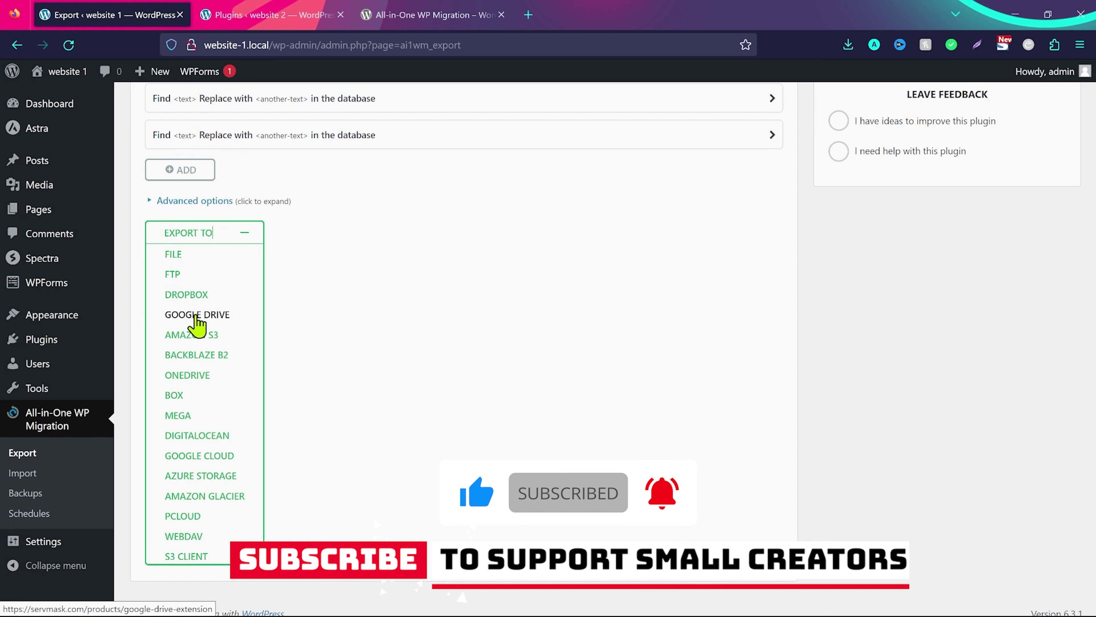
{"action": "scroll", "coordinate": [365, 307], "scroll_direction": "up", "scroll_amount": 2}
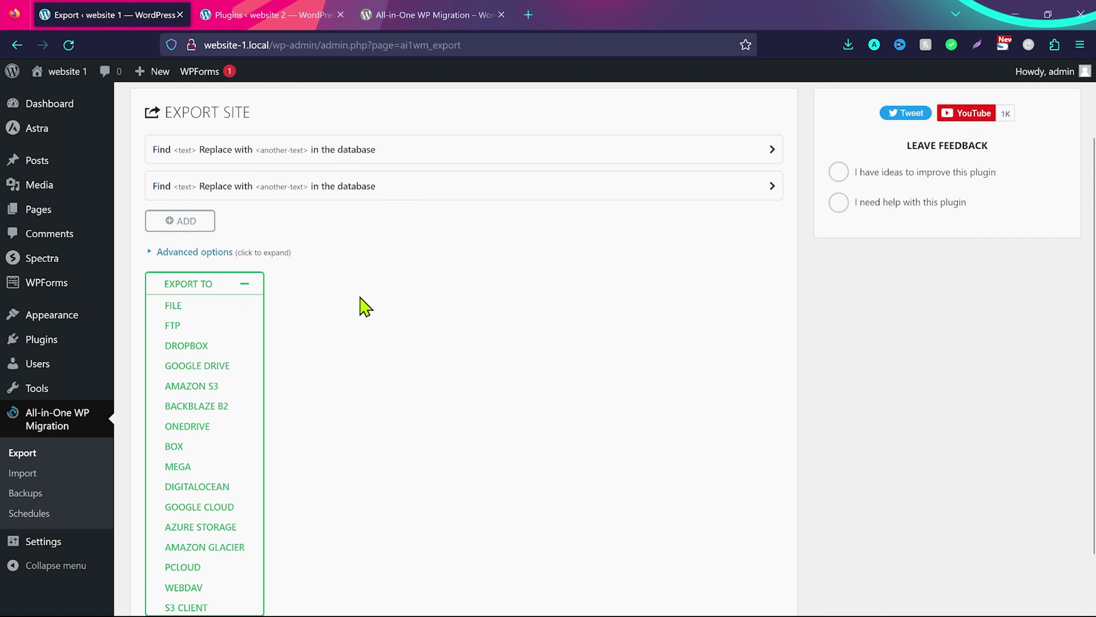
{"action": "scroll", "coordinate": [328, 305], "scroll_direction": "down", "scroll_amount": 2}
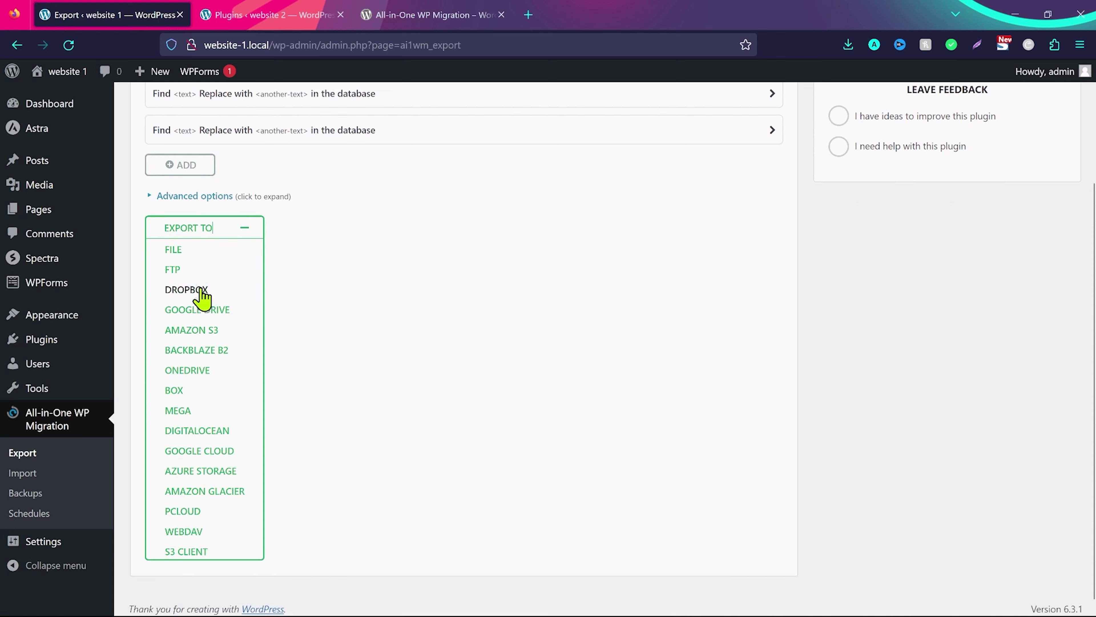
Export website 1 to a file and download the 94 MB .wpress backup
{"action": "left_click", "coordinate": [174, 252]}
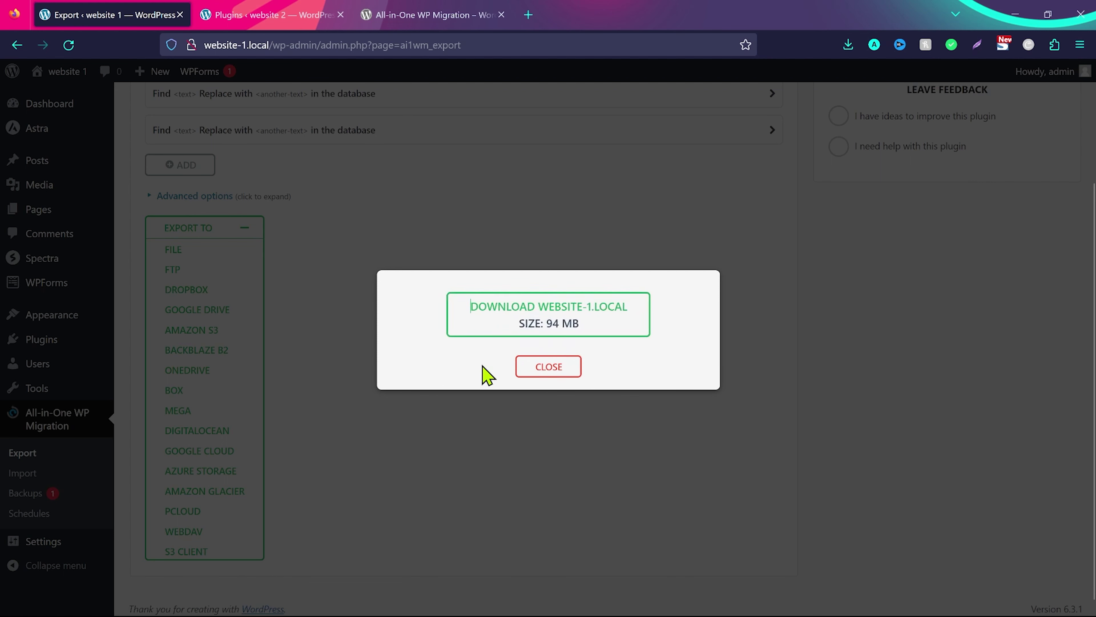
{"action": "left_click", "coordinate": [502, 322]}
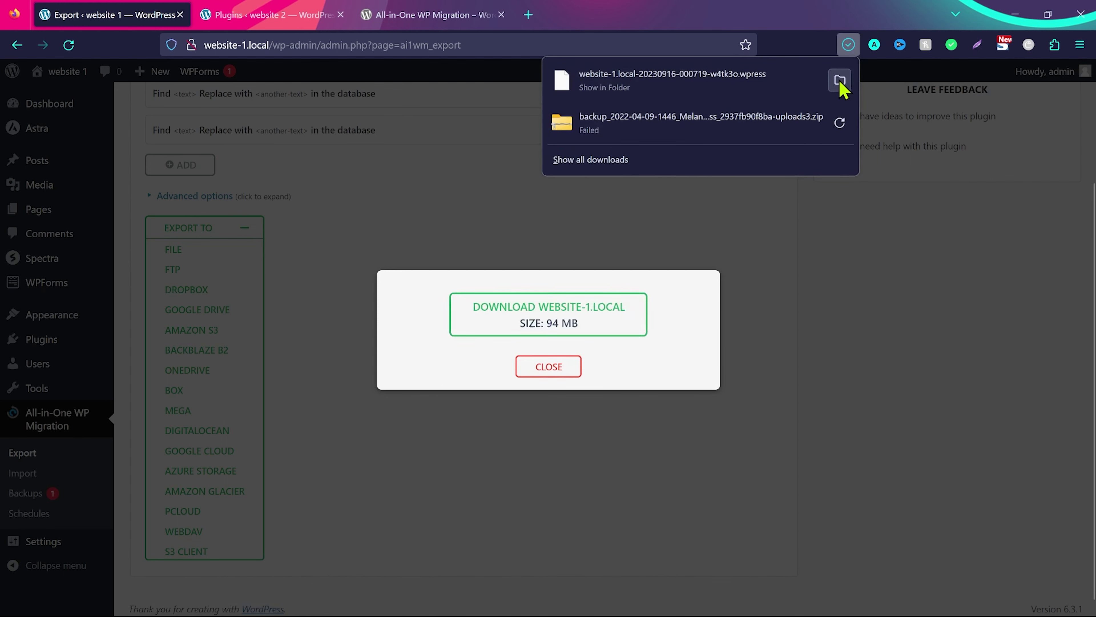
{"action": "left_click", "coordinate": [517, 232]}
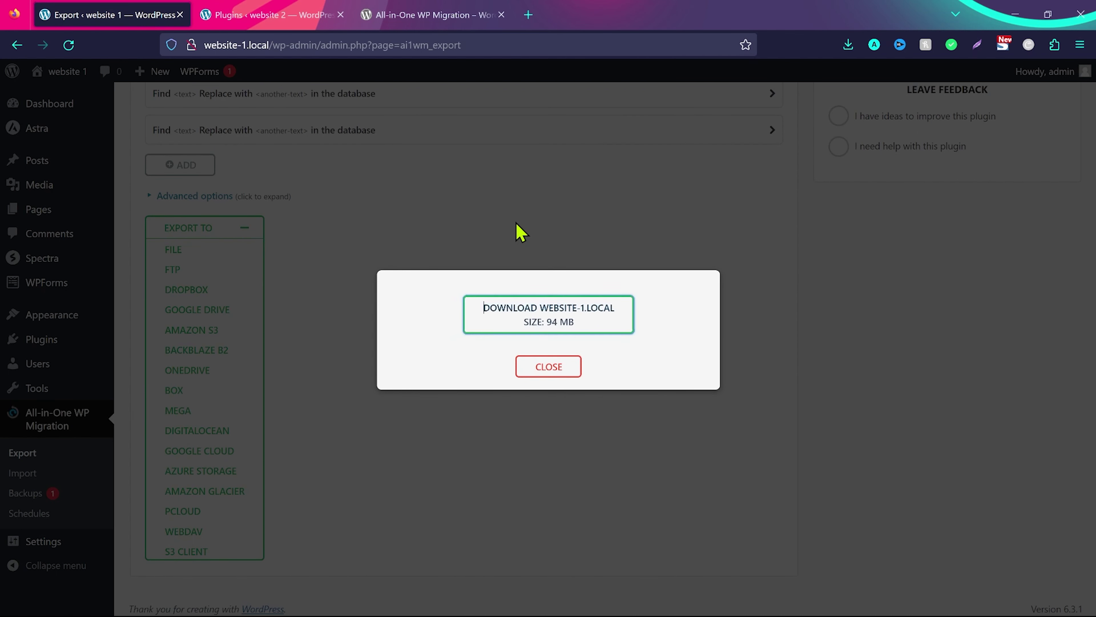
On website 2's Import page, choose FILE under IMPORT FROM to pick the backup
{"action": "left_click", "coordinate": [268, 6]}
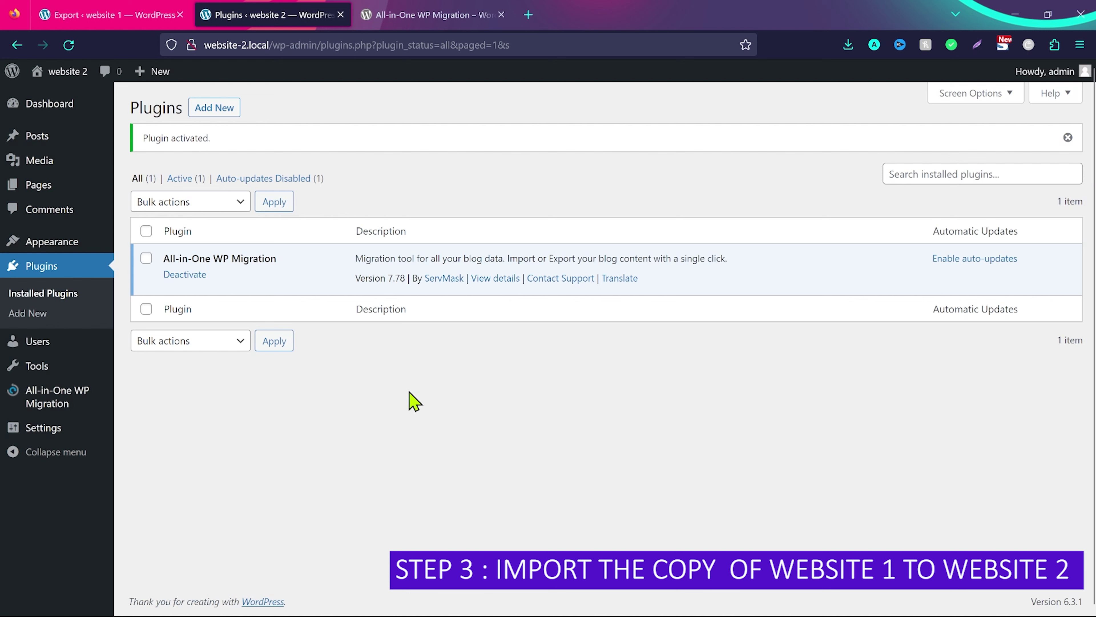
{"action": "mouse_move", "coordinate": [67, 403]}
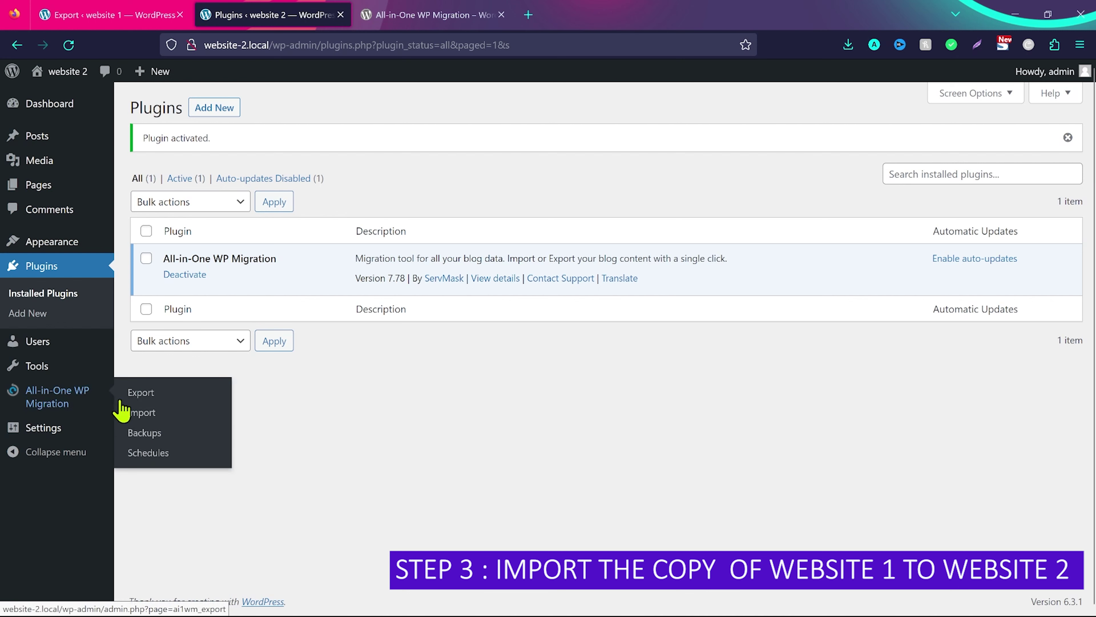
{"action": "left_click", "coordinate": [158, 413]}
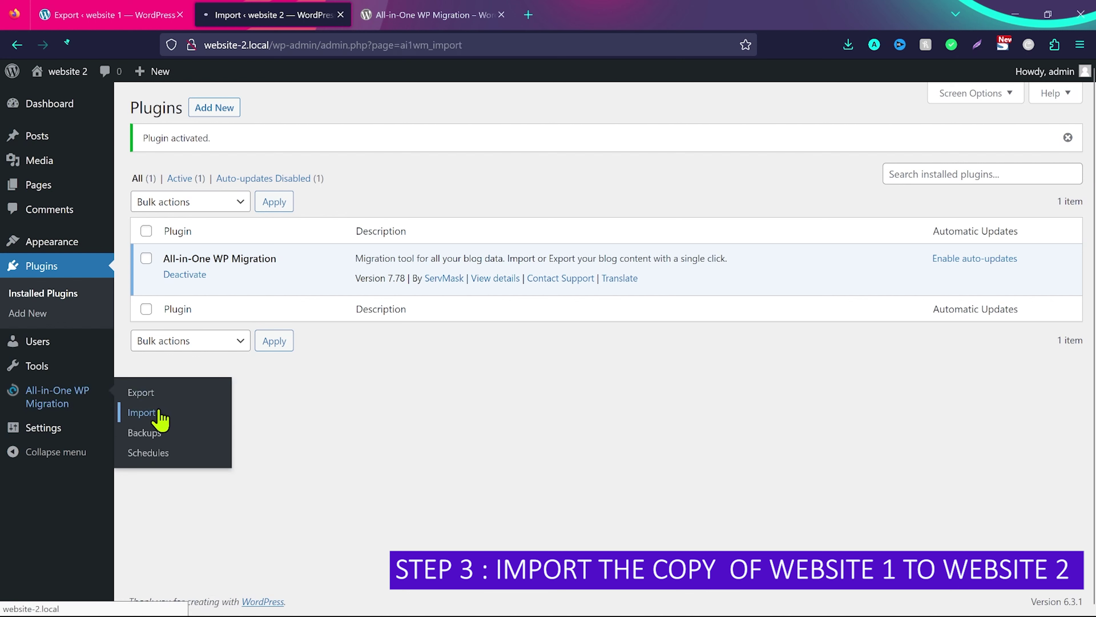
{"action": "left_click", "coordinate": [469, 250]}
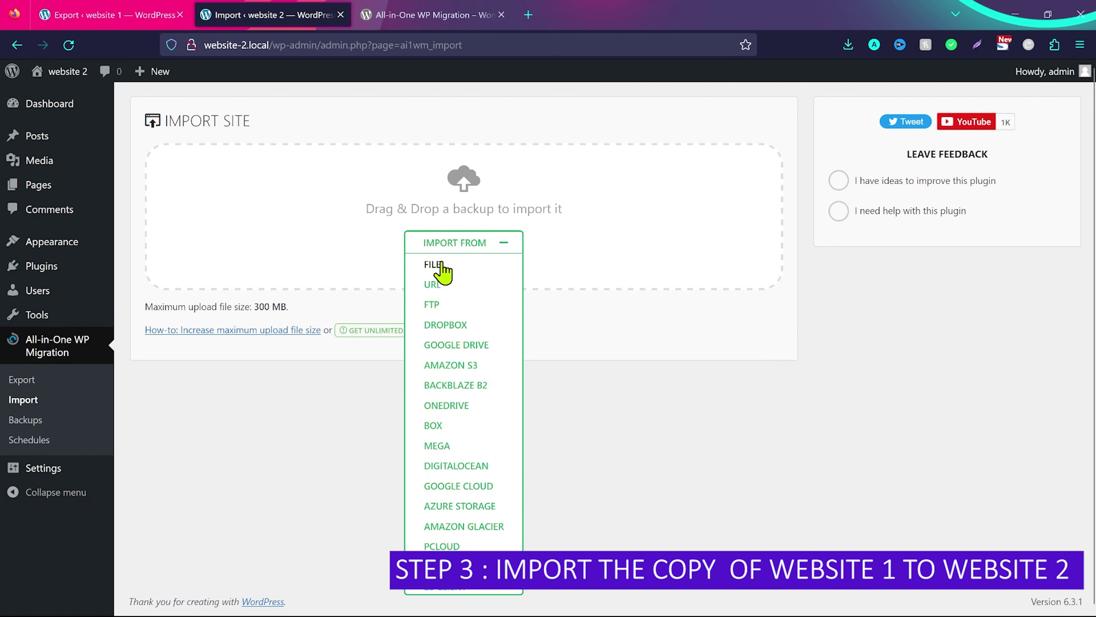
{"action": "left_click", "coordinate": [443, 276]}
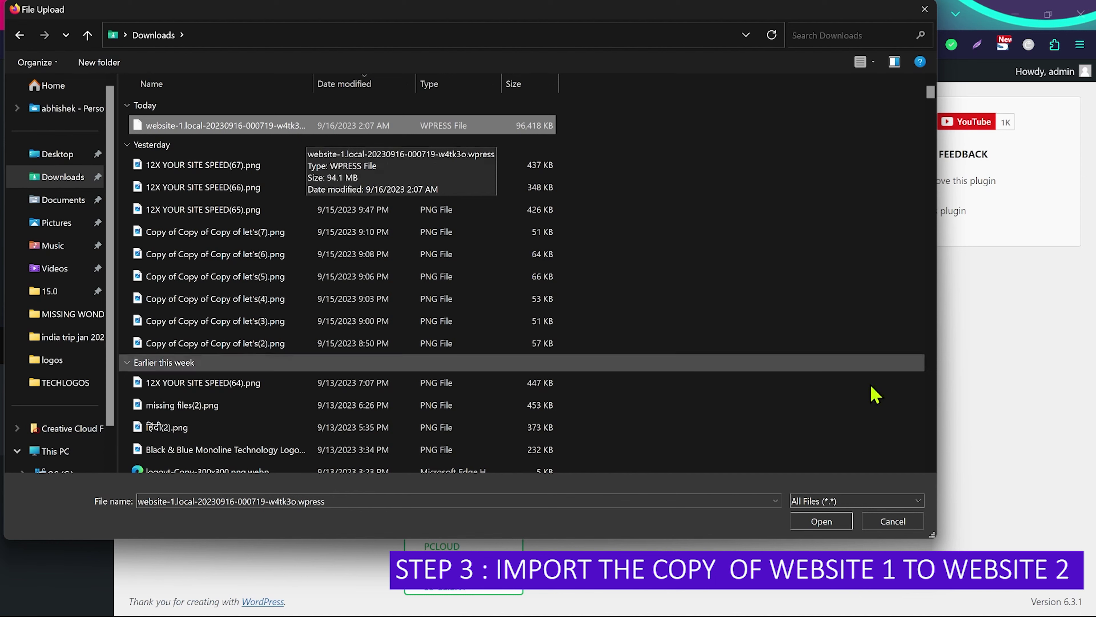
Upload website 1's .wpress backup to website 2 and proceed past the overwrite warning
{"action": "left_click", "coordinate": [822, 521]}
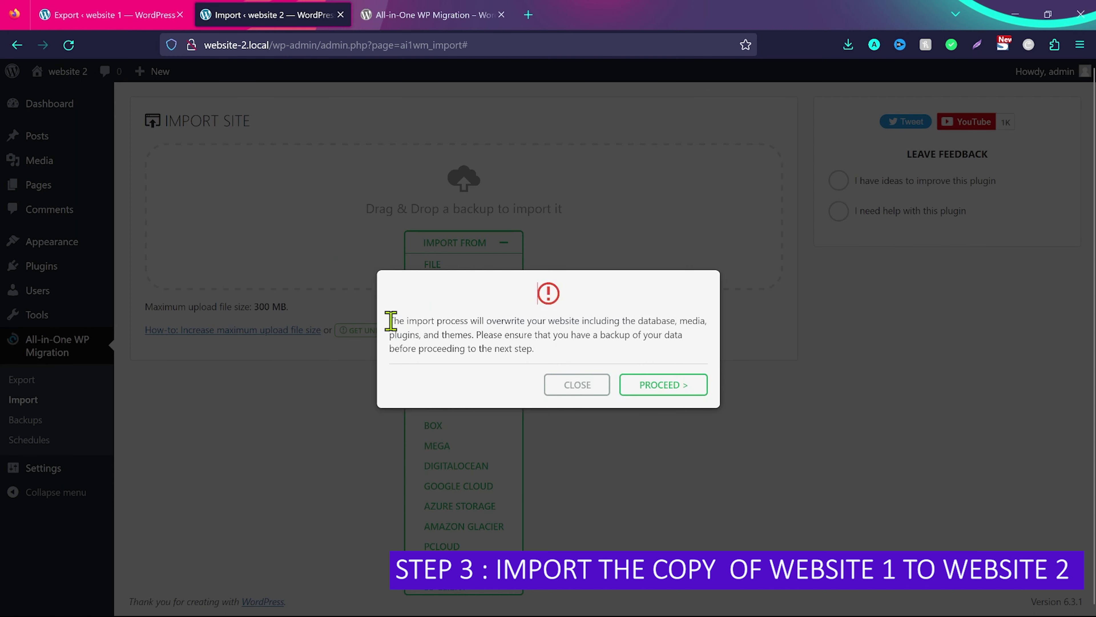
{"action": "left_click_drag", "start_coordinate": [391, 320], "coordinate": [616, 352]}
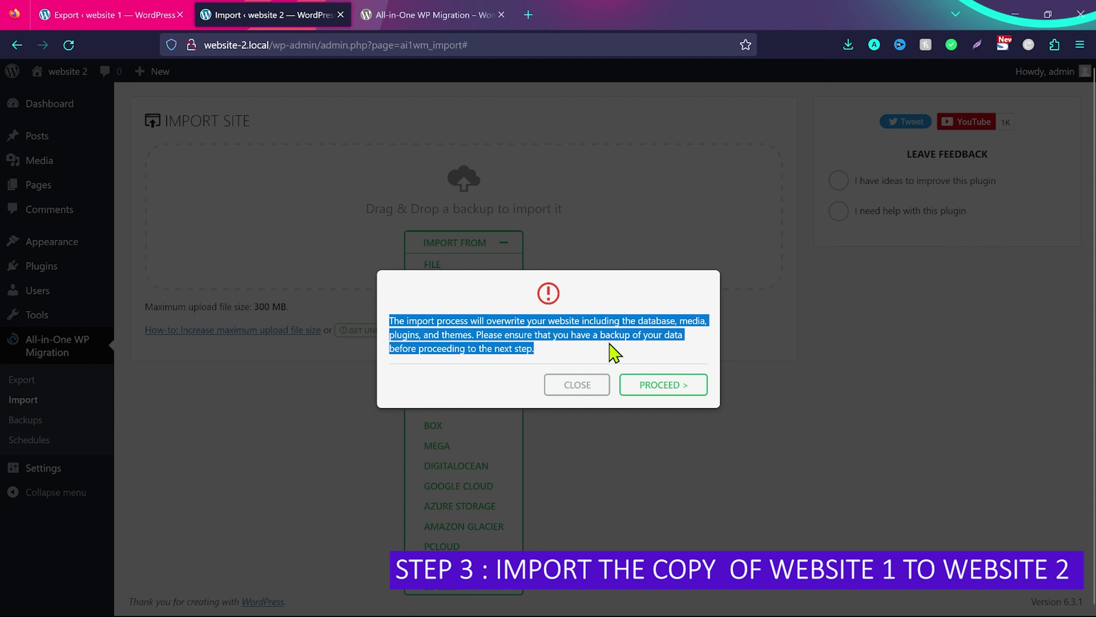
{"action": "left_click_drag", "start_coordinate": [477, 335], "coordinate": [615, 354]}
{"action": "left_click", "coordinate": [615, 353]}
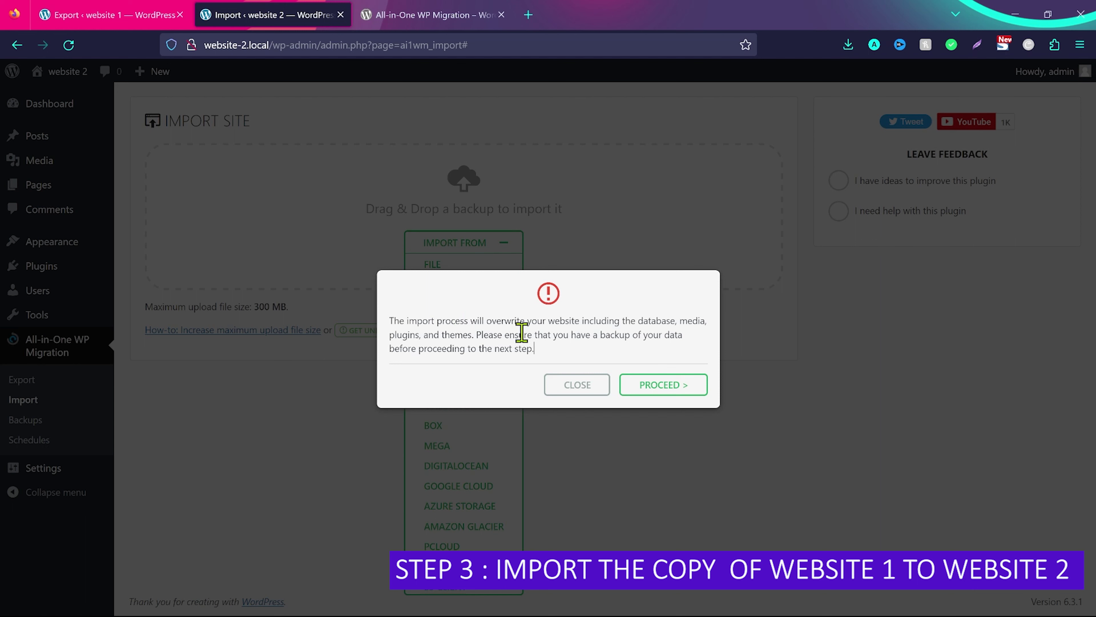
{"action": "left_click", "coordinate": [663, 387]}
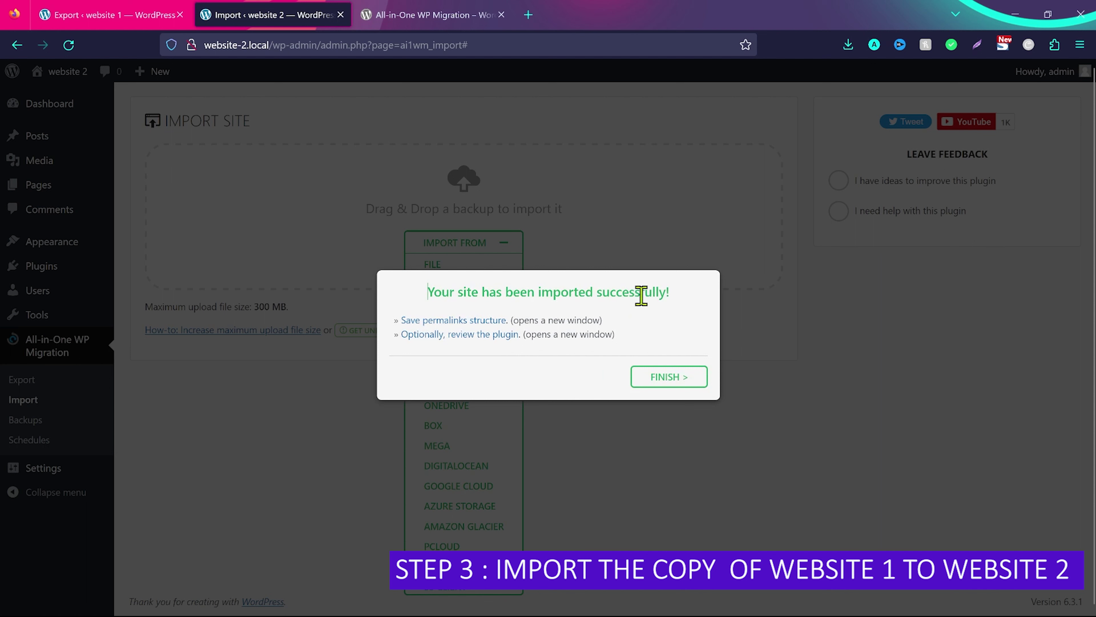
Go to website 2's permalink settings, logging in with the saved admin credentials
{"action": "left_click", "coordinate": [445, 320]}
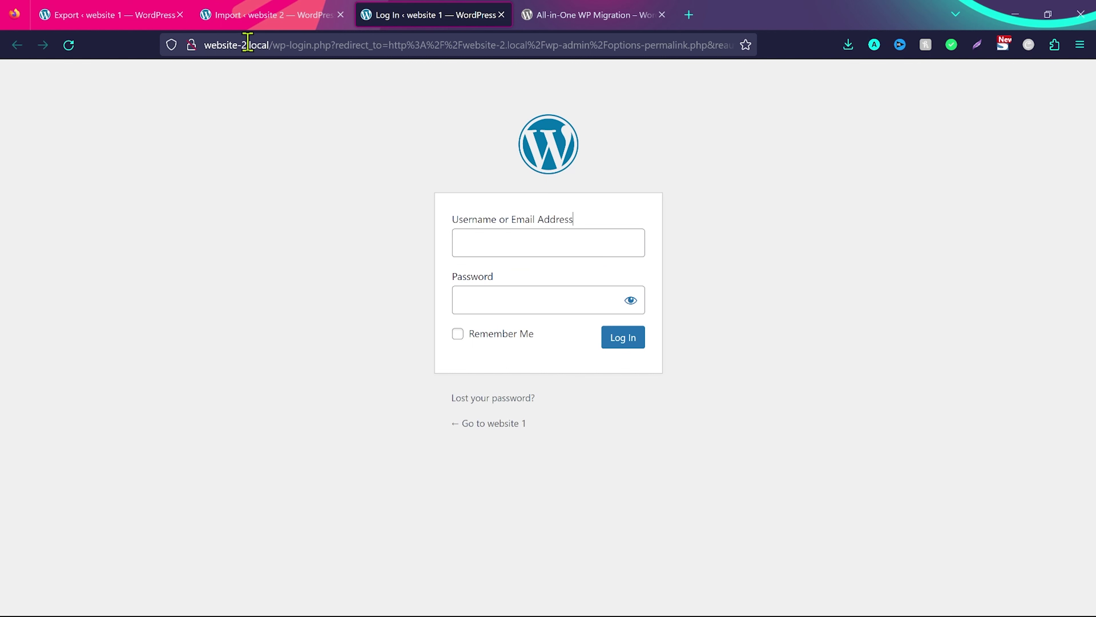
{"action": "left_click", "coordinate": [495, 243]}
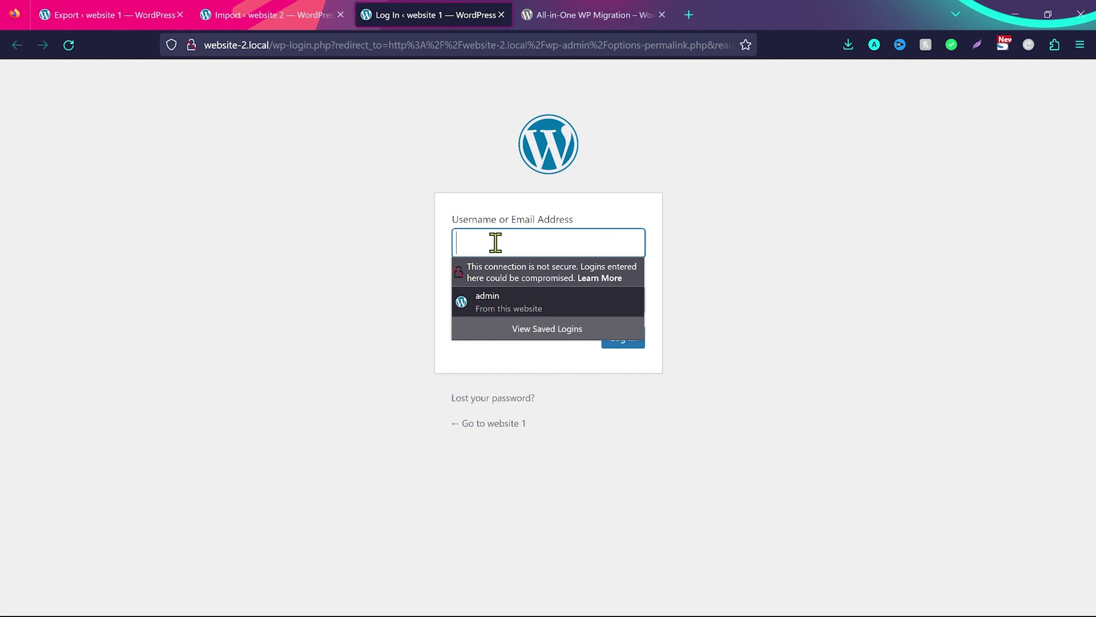
{"action": "left_click", "coordinate": [508, 307]}
{"action": "left_click", "coordinate": [628, 338]}
Save the Post name permalink structure and visit website 2's front end
{"action": "scroll", "coordinate": [375, 298], "scroll_direction": "down", "scroll_amount": 2}
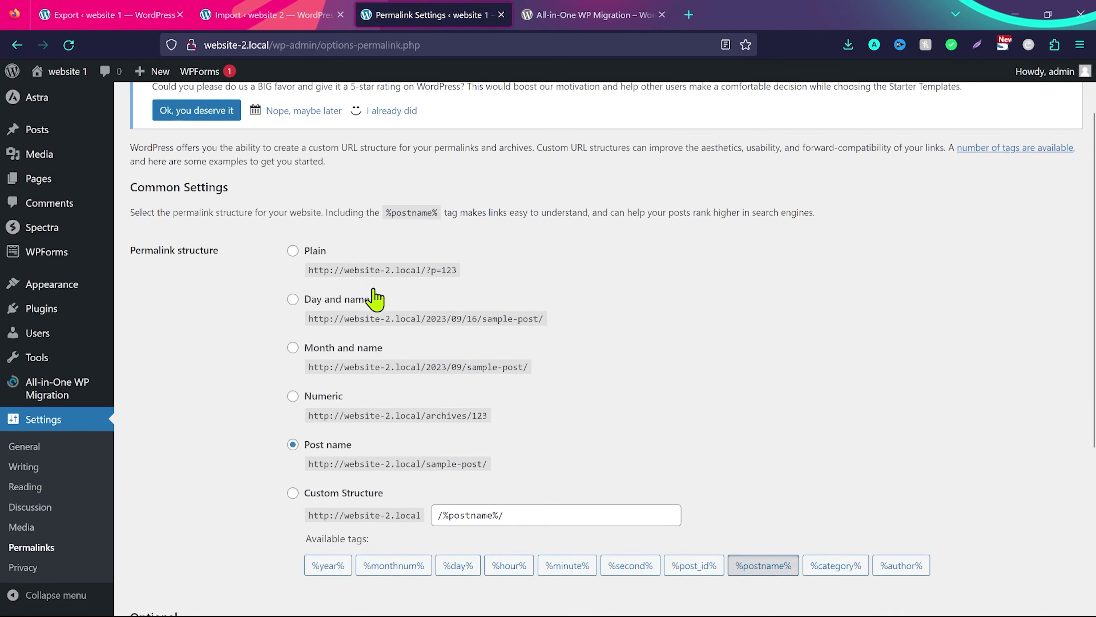
{"action": "scroll", "coordinate": [375, 298], "scroll_direction": "down", "scroll_amount": 1}
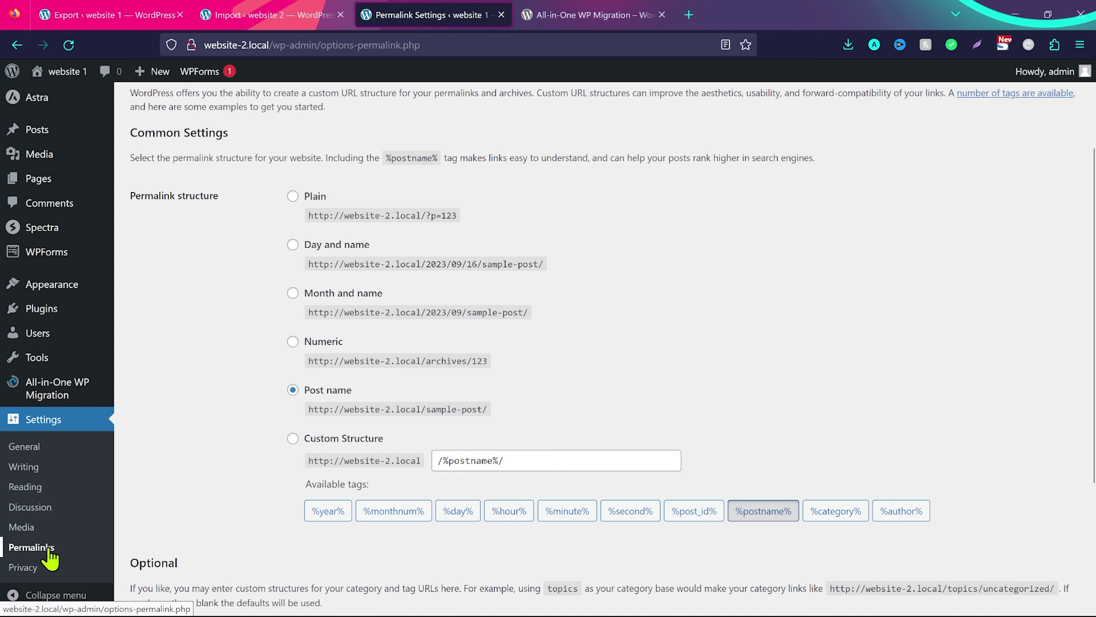
{"action": "scroll", "coordinate": [534, 367], "scroll_direction": "down", "scroll_amount": 4}
{"action": "left_click", "coordinate": [168, 539]}
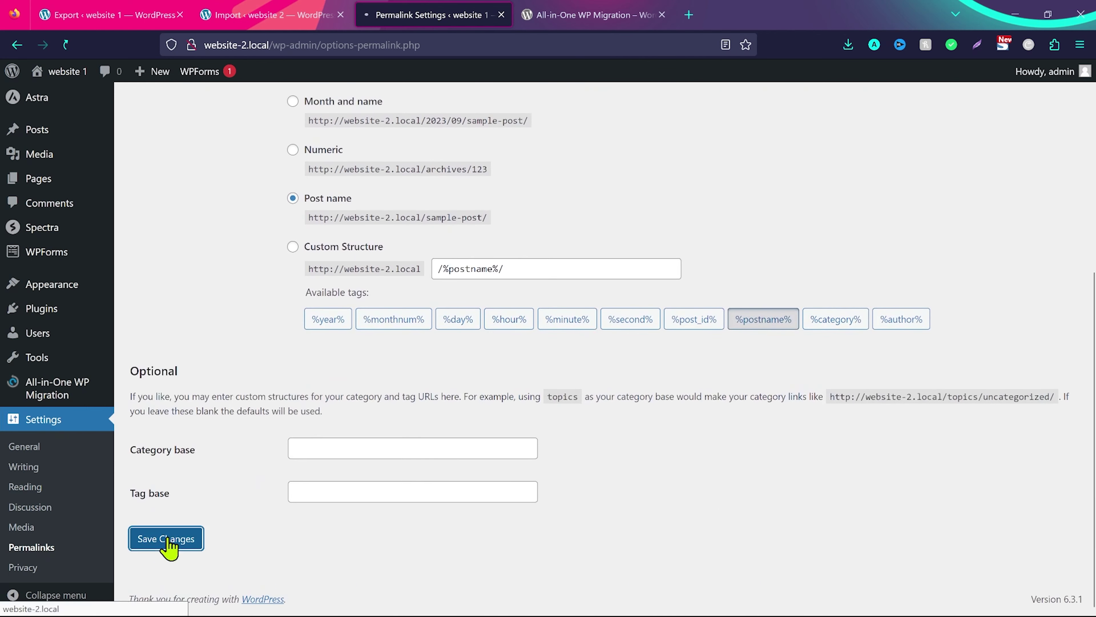
{"action": "mouse_move", "coordinate": [45, 71]}
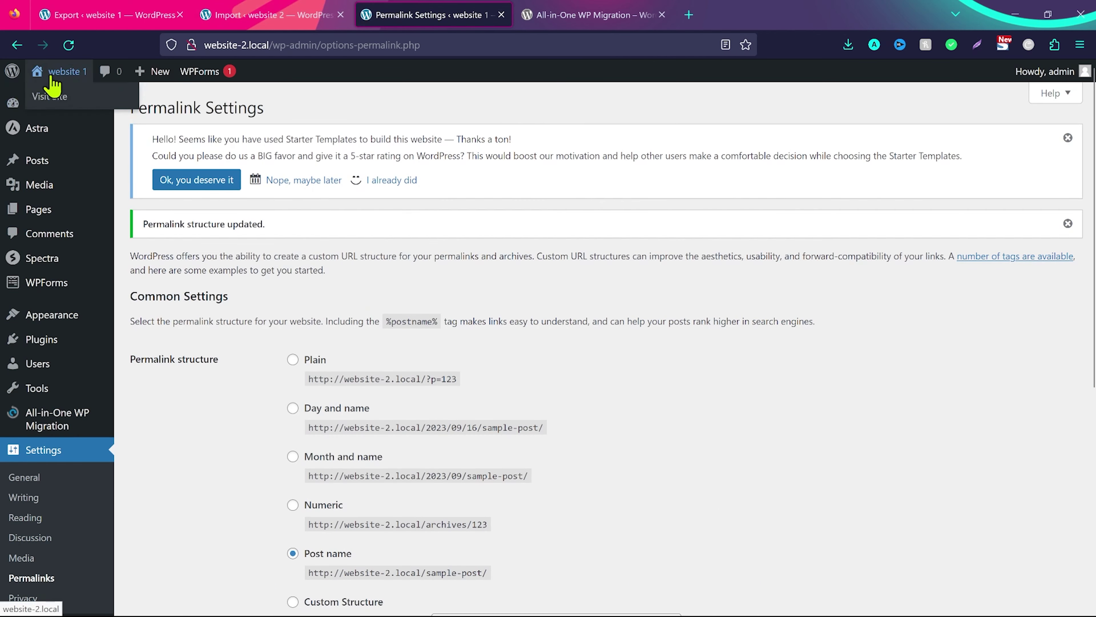
{"action": "left_click", "coordinate": [68, 98]}
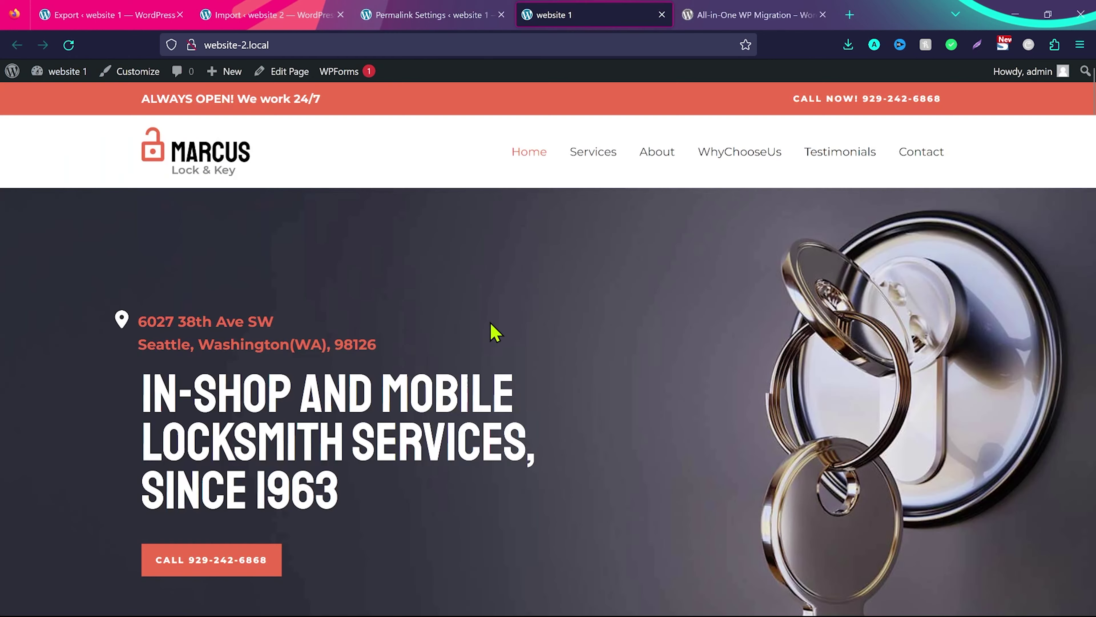
Open website 1's homepage and place its tab beside website 2's
{"action": "scroll", "coordinate": [495, 333], "scroll_direction": "down", "scroll_amount": 8}
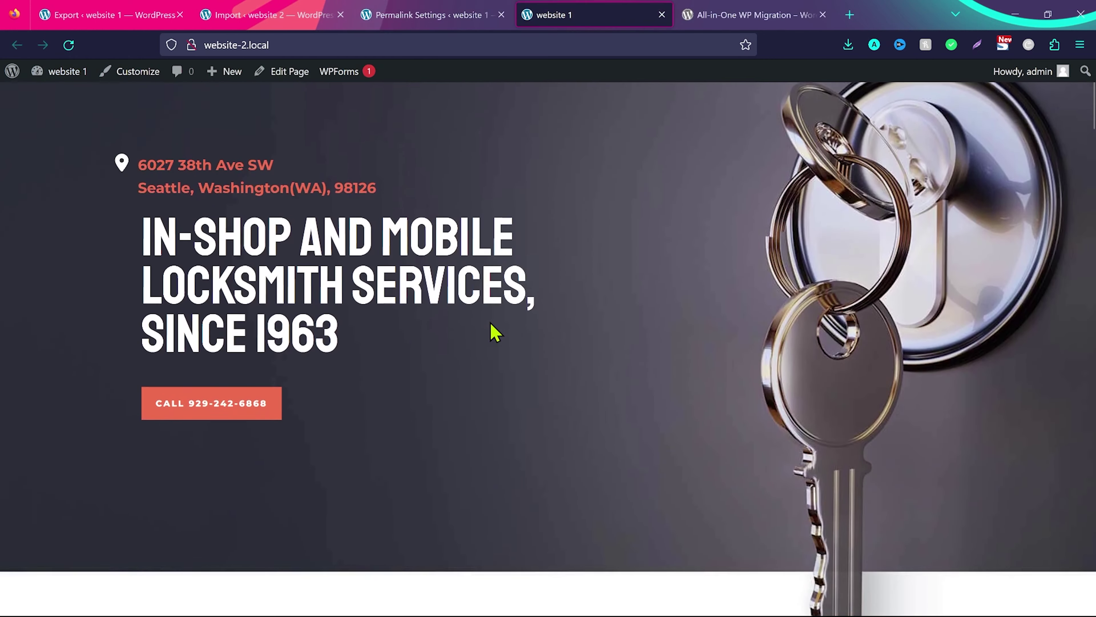
{"action": "scroll", "coordinate": [495, 333], "scroll_direction": "up", "scroll_amount": 8}
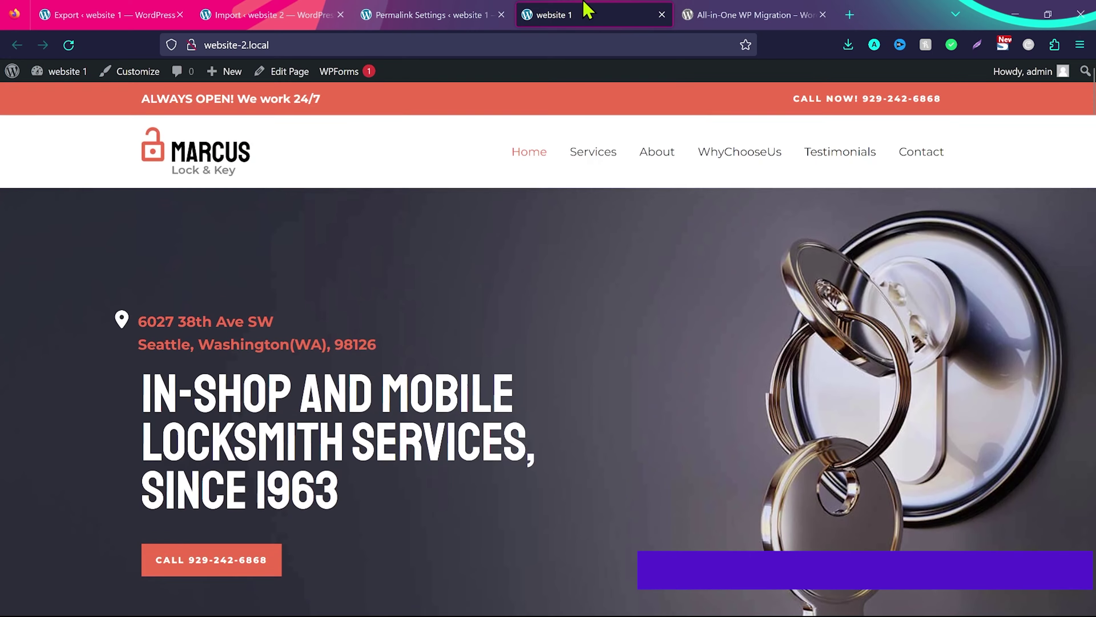
{"action": "left_click", "coordinate": [108, 15]}
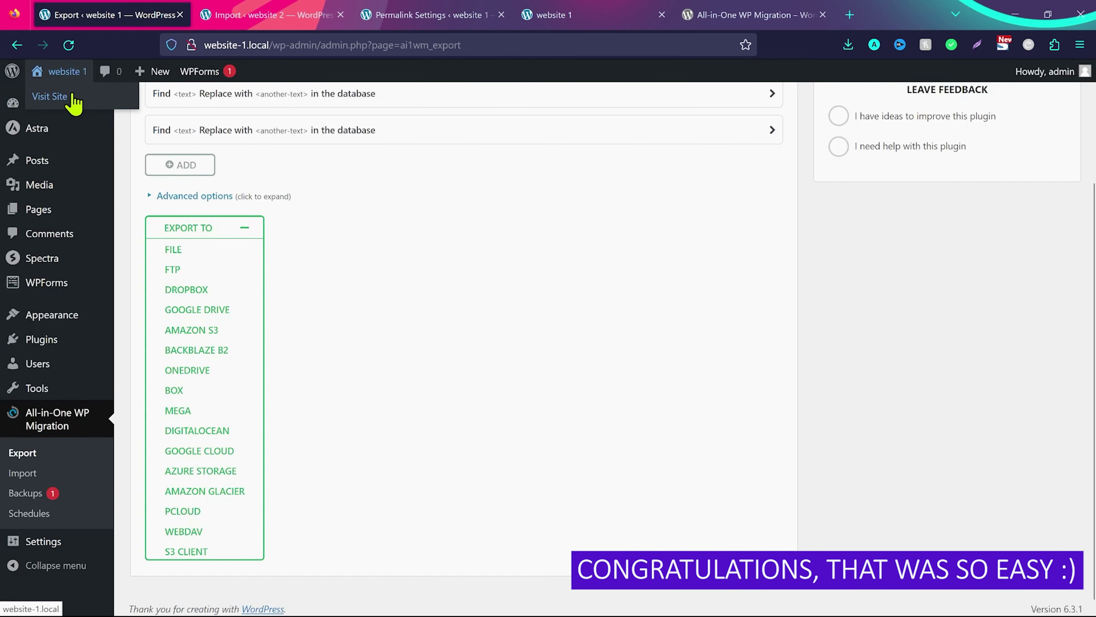
{"action": "left_click", "coordinate": [69, 99]}
{"action": "left_click_drag", "start_coordinate": [108, 15], "coordinate": [440, 9]}
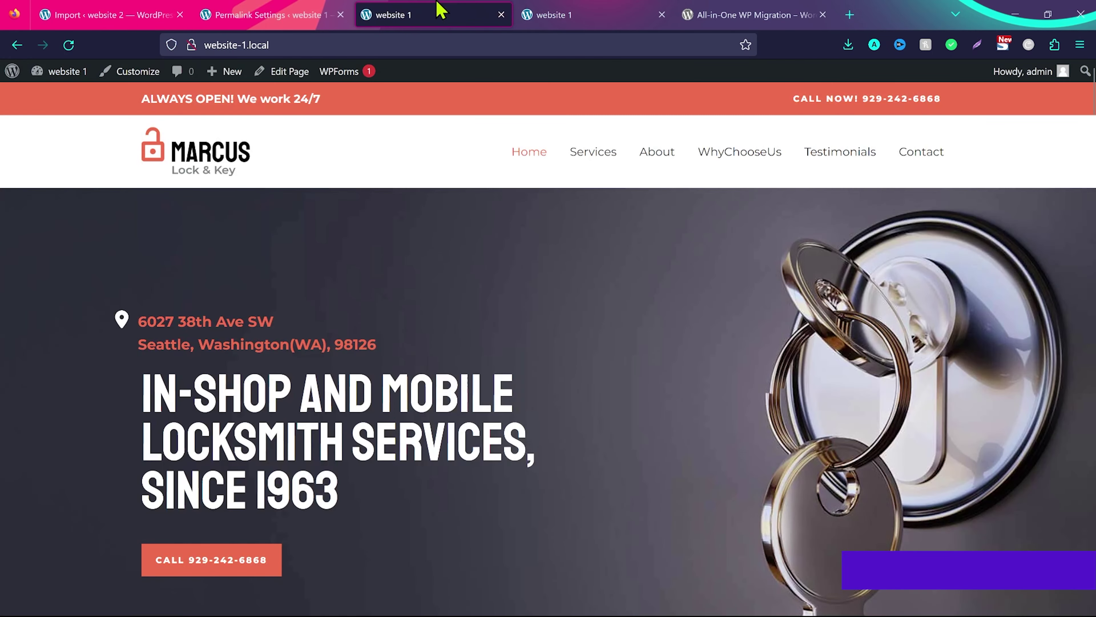
Compare the Marcus Lock & Key homepages of website 1 and website 2
{"action": "left_click", "coordinate": [582, 18]}
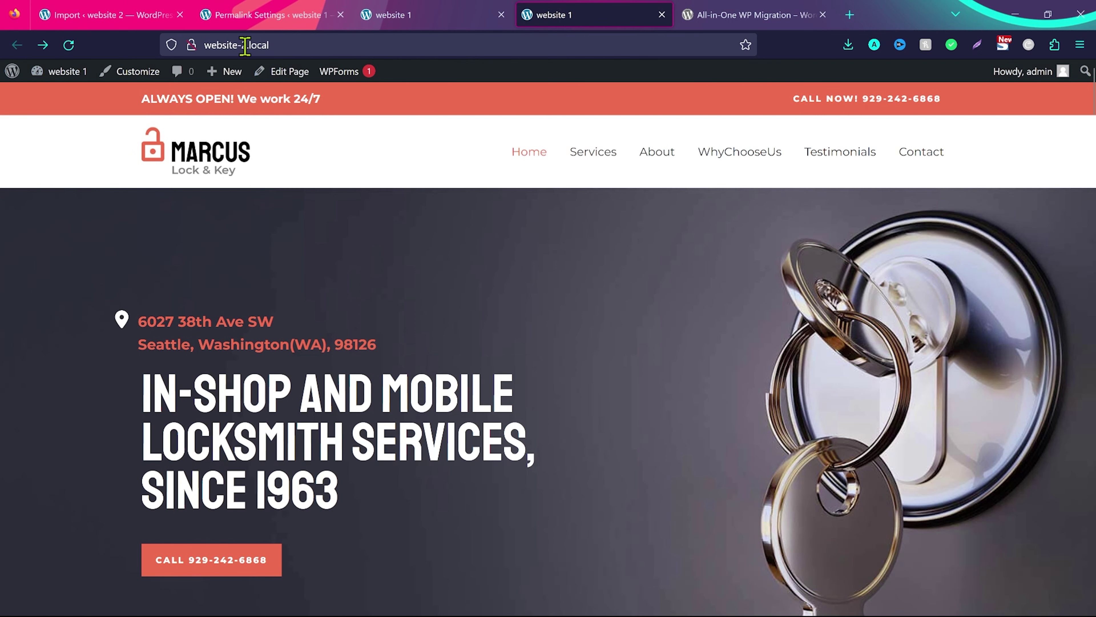
{"action": "left_click", "coordinate": [417, 18]}
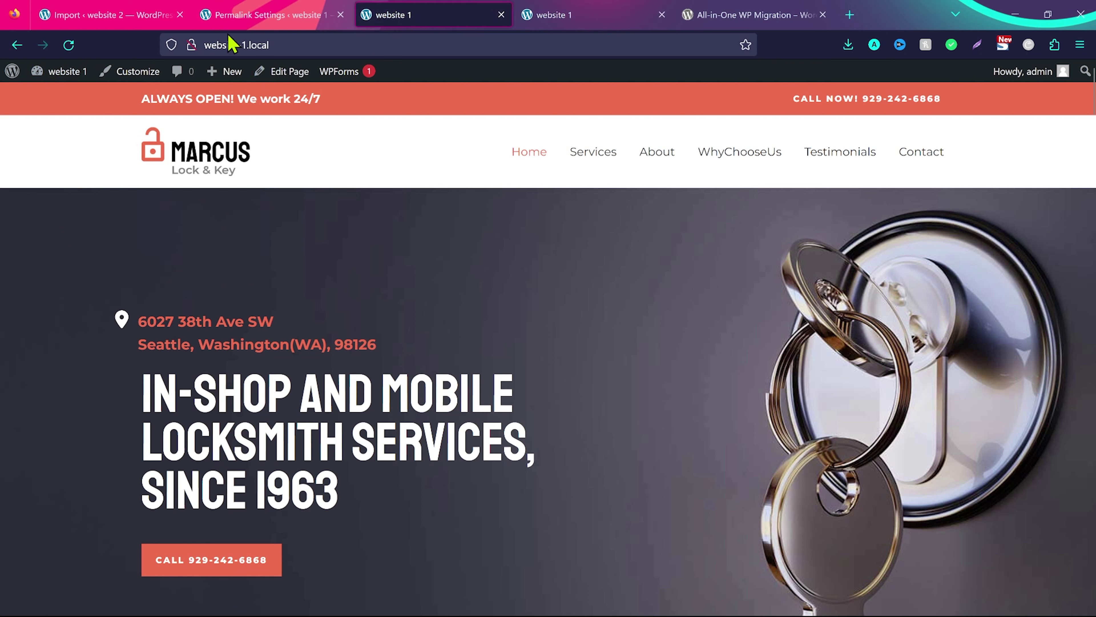
{"action": "left_click", "coordinate": [542, 6]}
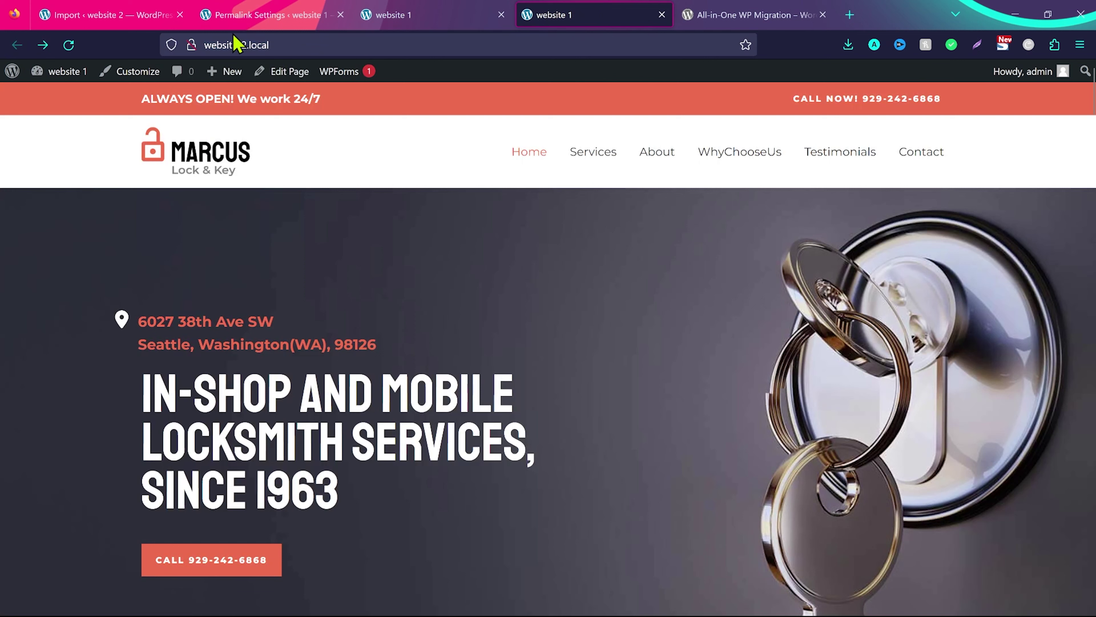
{"action": "left_click", "coordinate": [412, 20]}
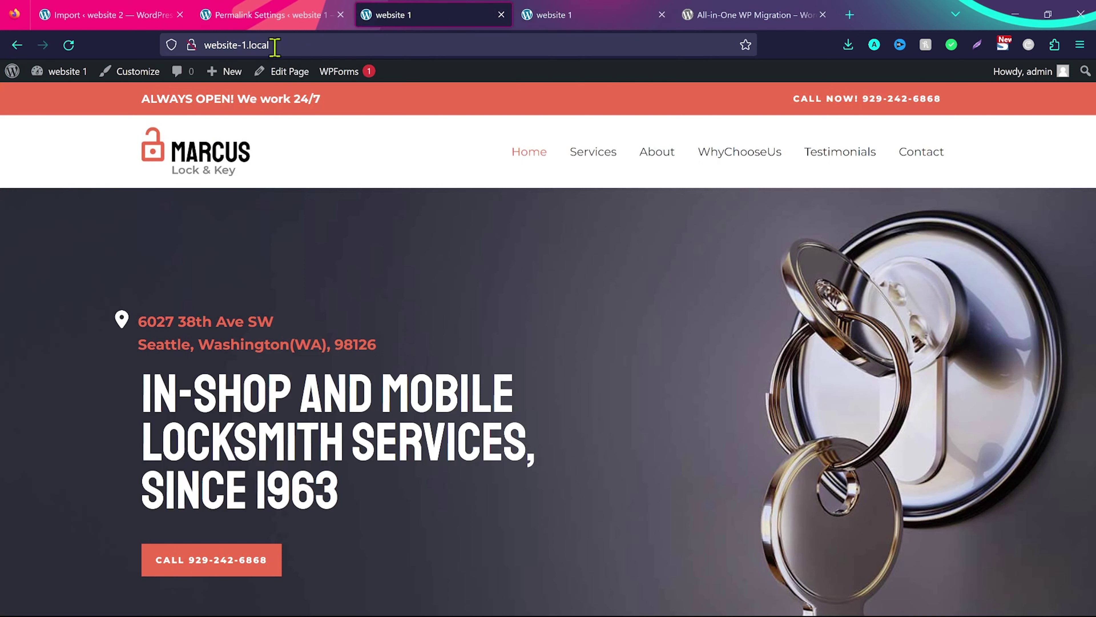